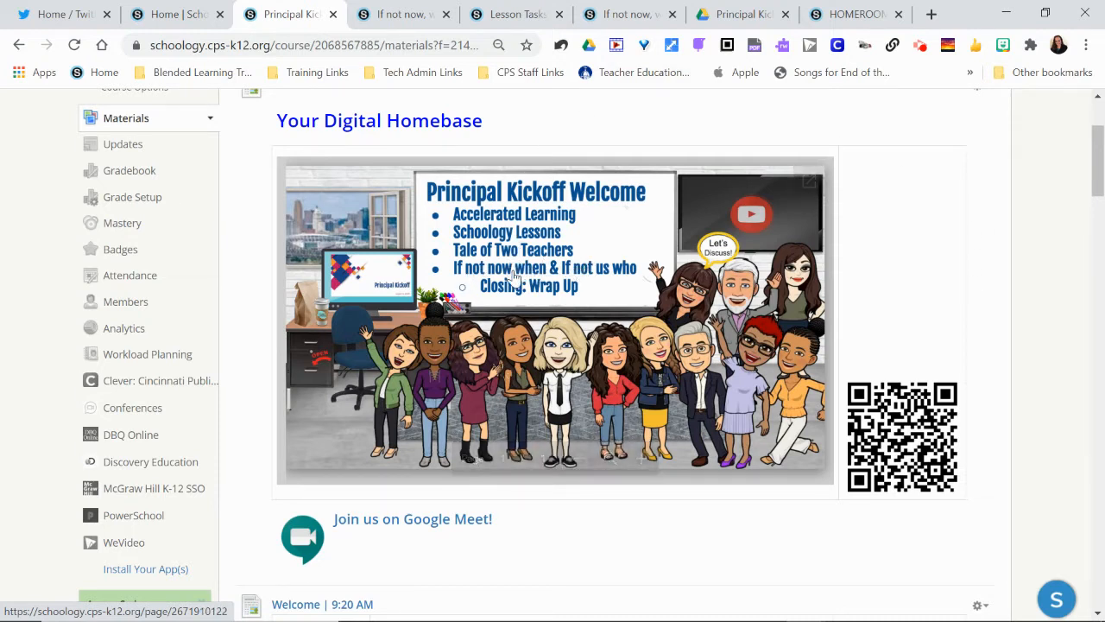
Review the "If not now, when, if not us who?" Lesson 1 page, from its checklist down to the Tools section
click(386, 11)
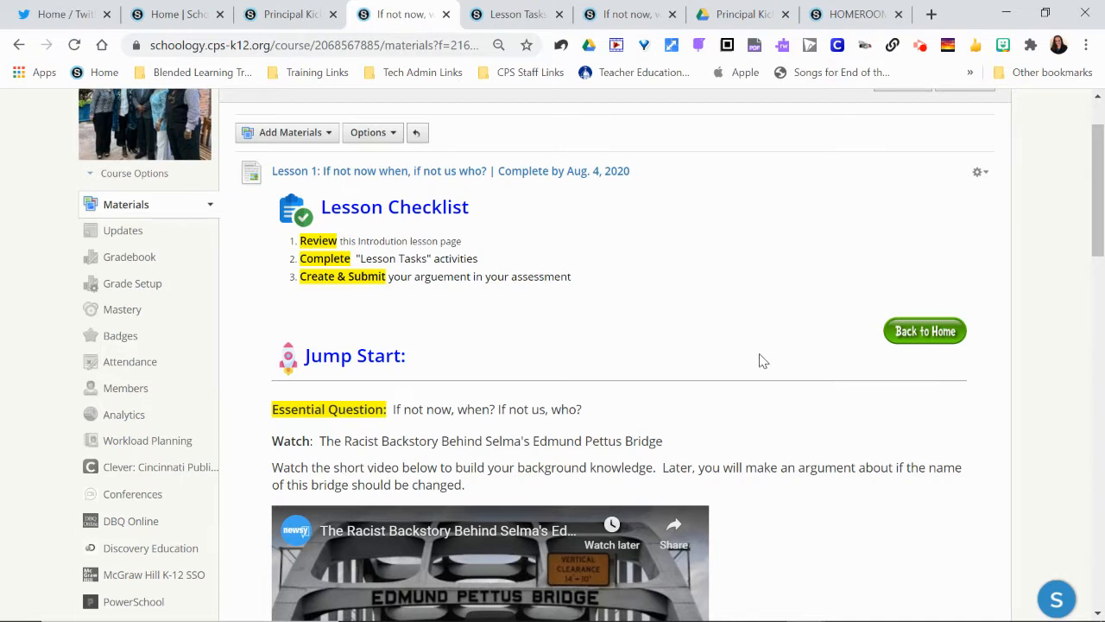
scroll(759, 361, down, 5)
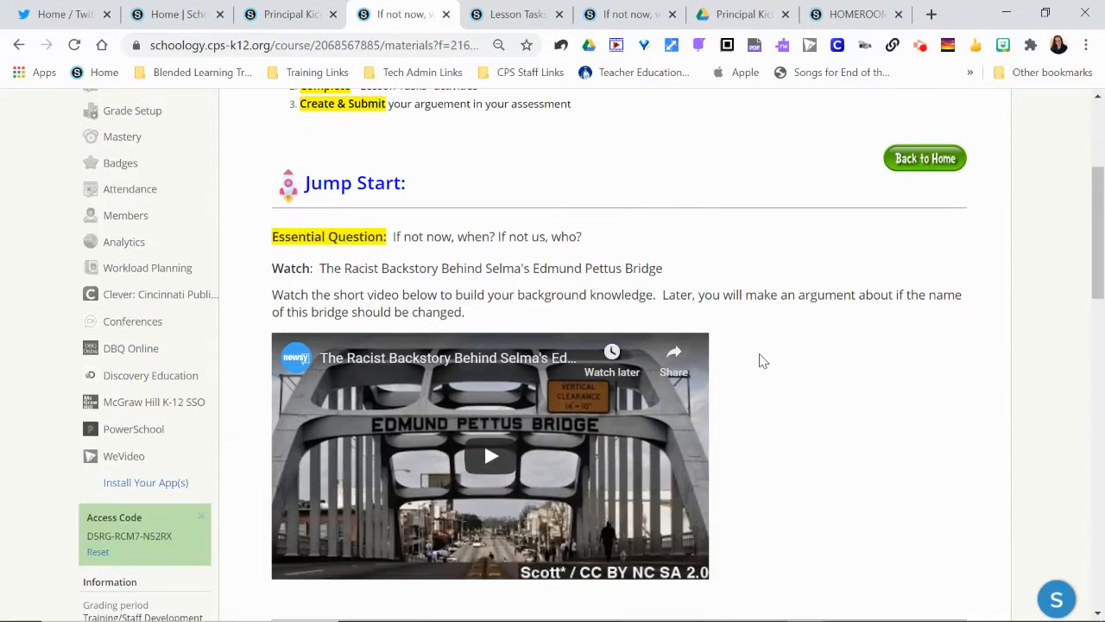
scroll(760, 361, down, 8)
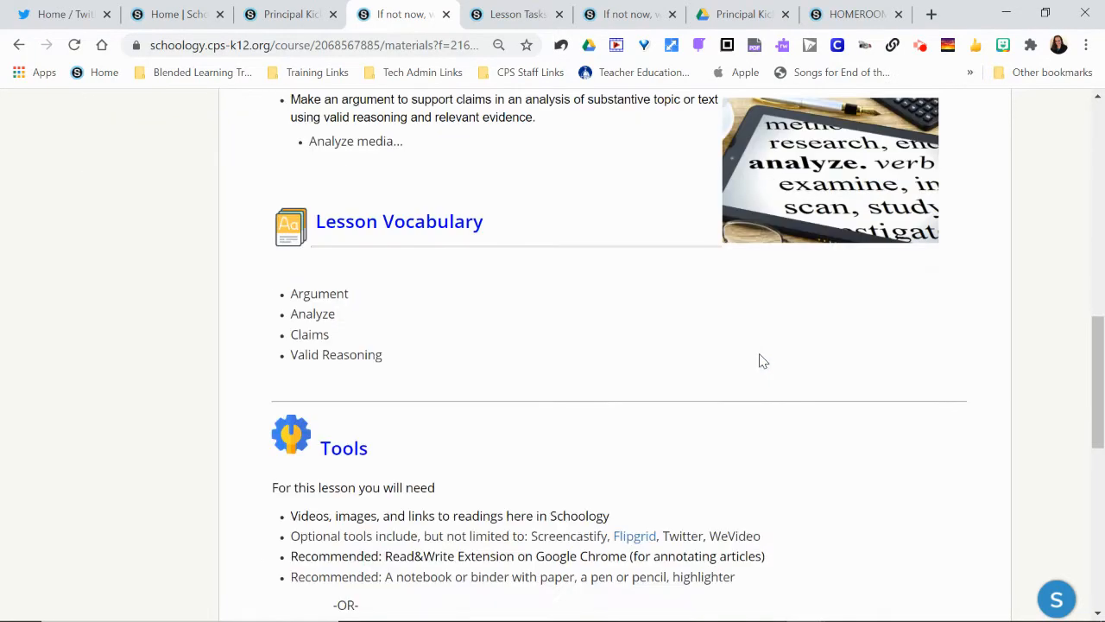
scroll(760, 361, up, 13)
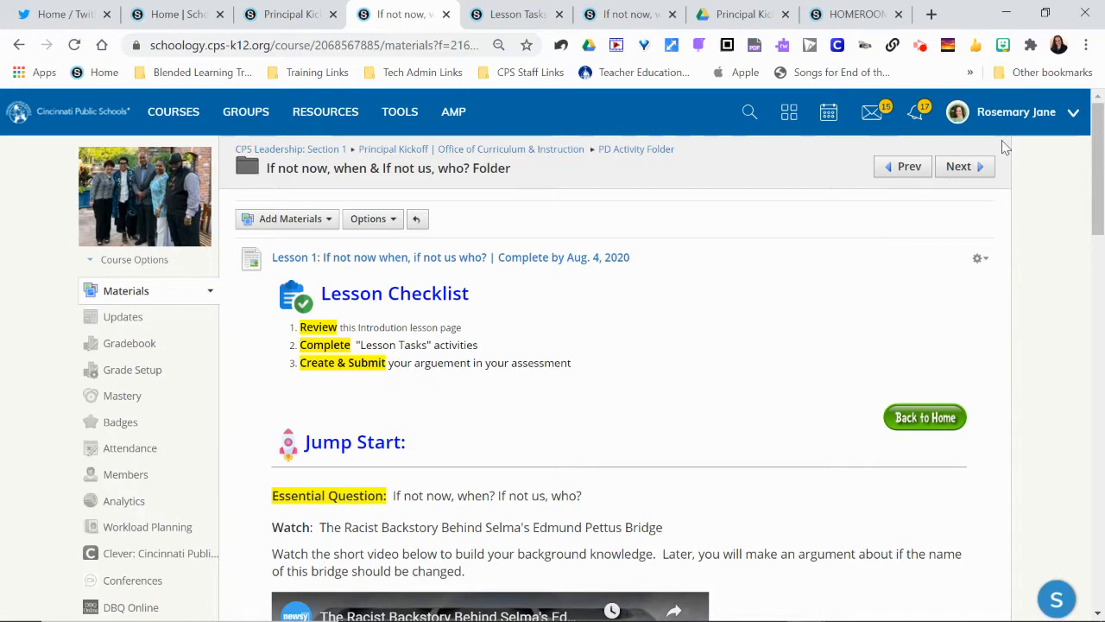
Open the Cincinnati Public Schools resources page
click(1016, 111)
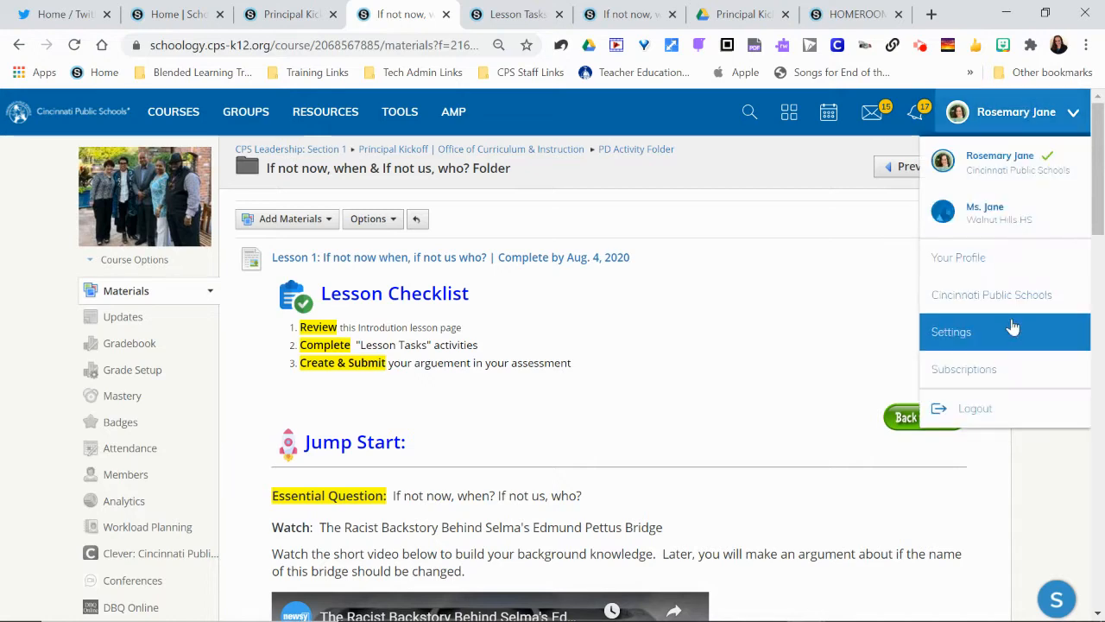
click(991, 294)
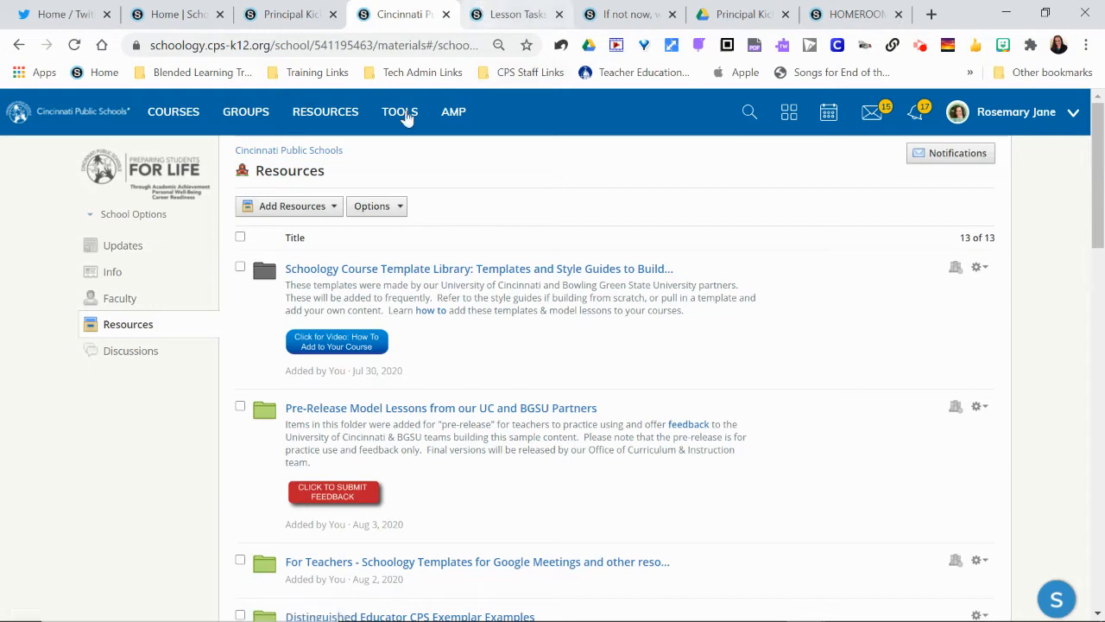
Compare the pictures on the Lesson Tasks page with those in the Task 1 Discussion Board, ending on the Lesson Tasks page
click(509, 12)
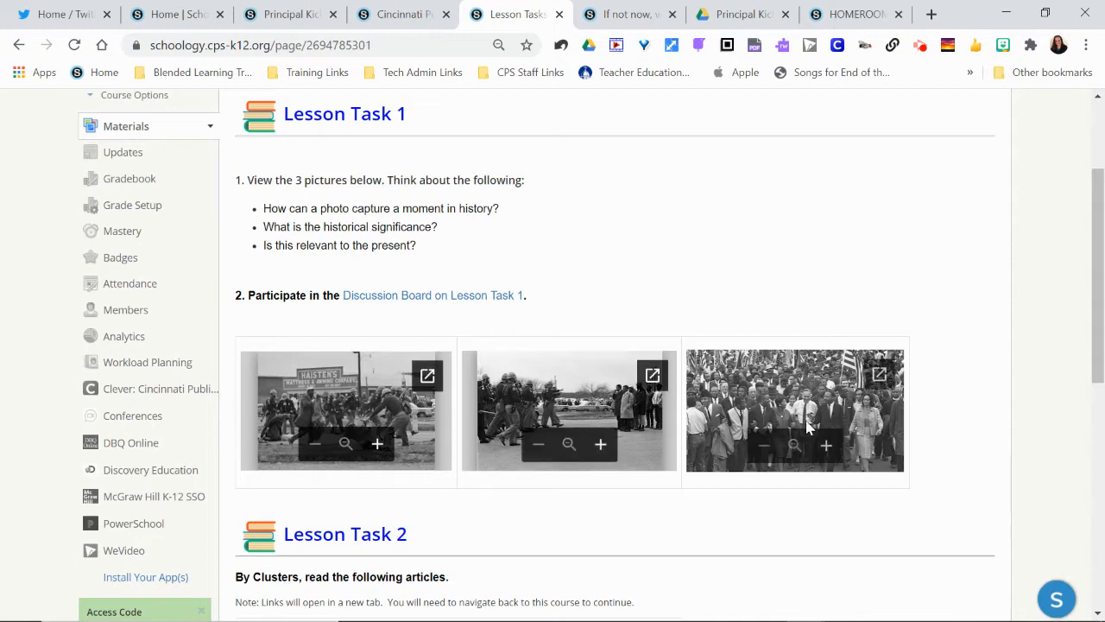
click(609, 10)
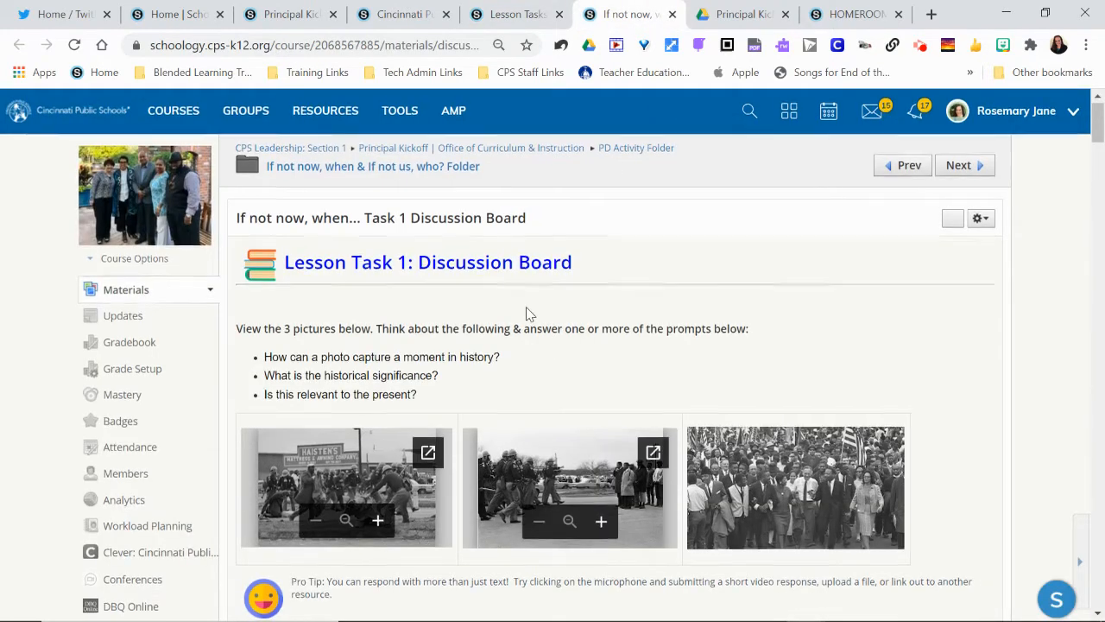
scroll(525, 329, down, 4)
scroll(528, 365, up, 4)
click(515, 14)
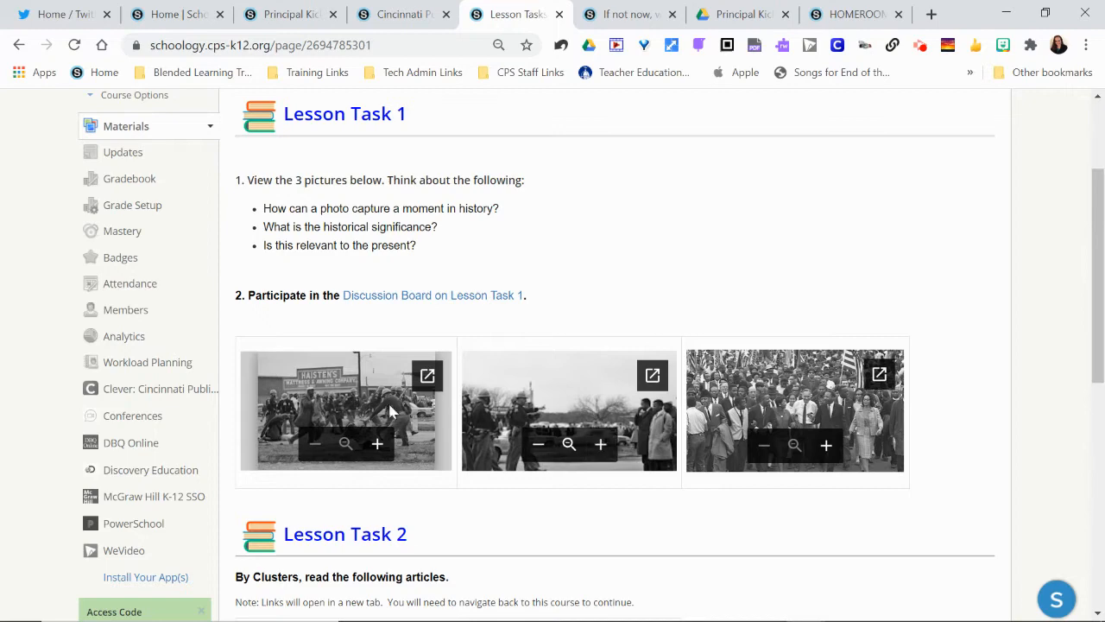
Enlarge the embedded Lesson Task 1 pictures and pan around the third one, showing the marchers
scroll(369, 395, up, 1)
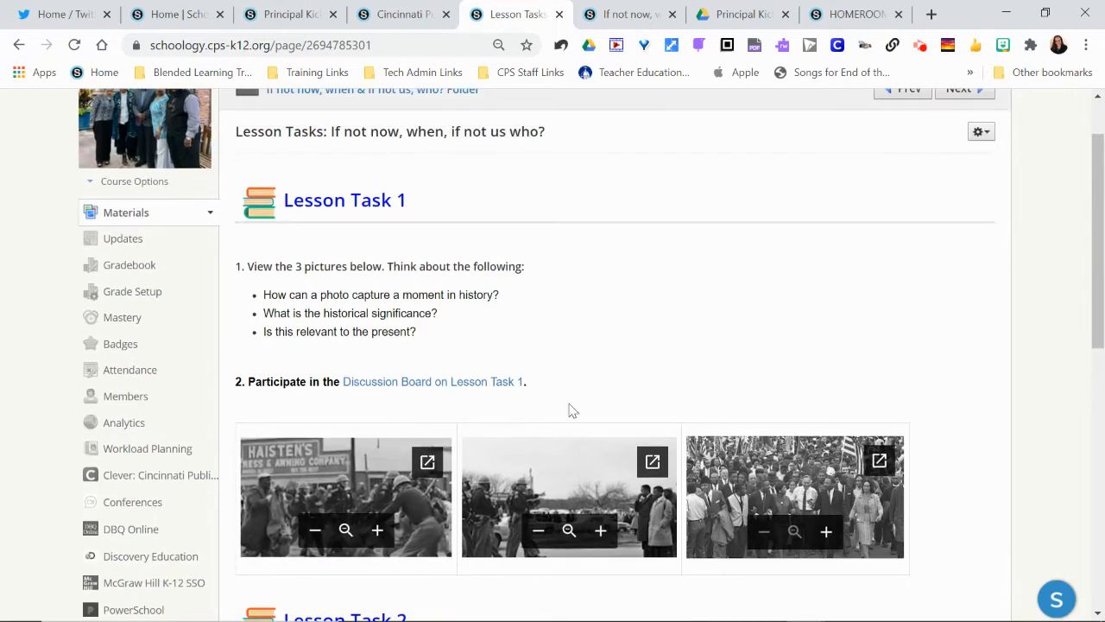
scroll(792, 486, up, 1)
scroll(897, 442, down, 3)
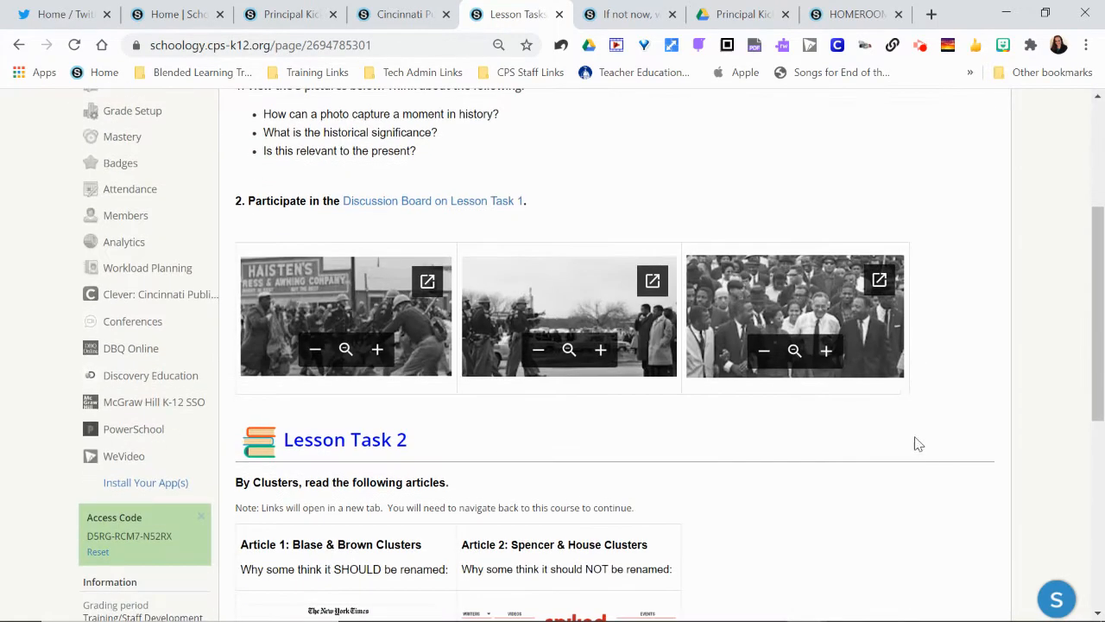
scroll(768, 278, down, 2)
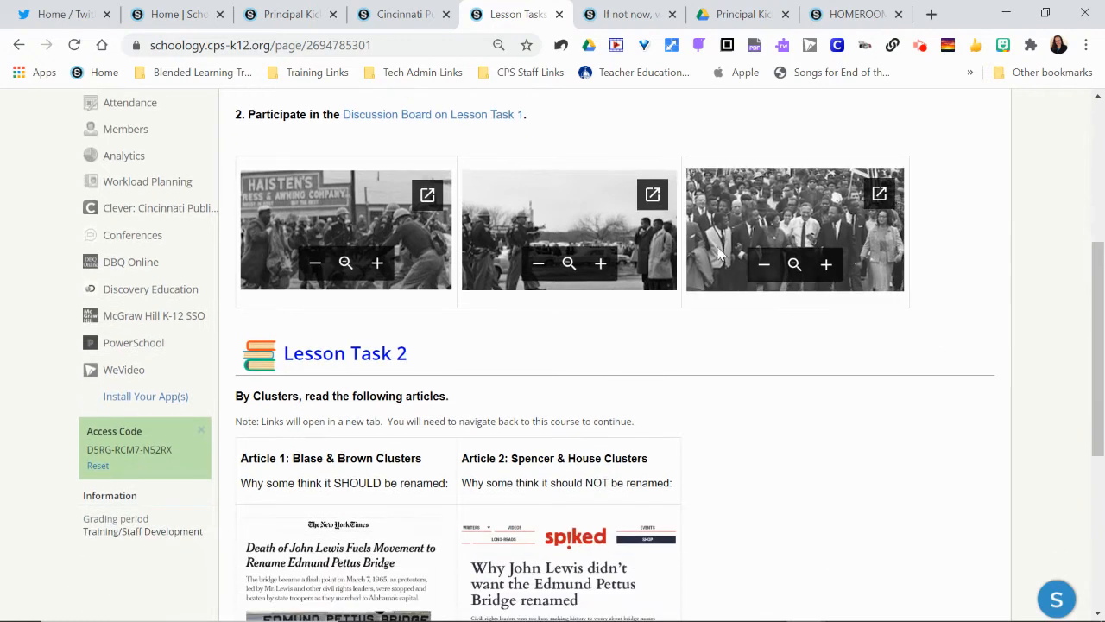
scroll(774, 207, up, 1)
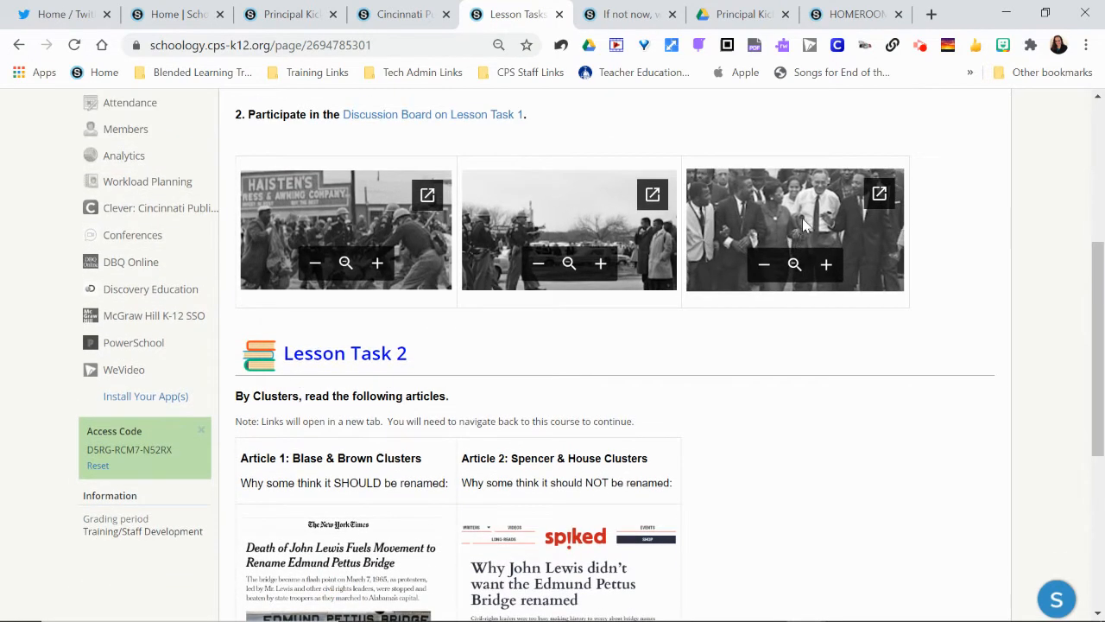
scroll(812, 259, up, 1)
drag(829, 302, 716, 334)
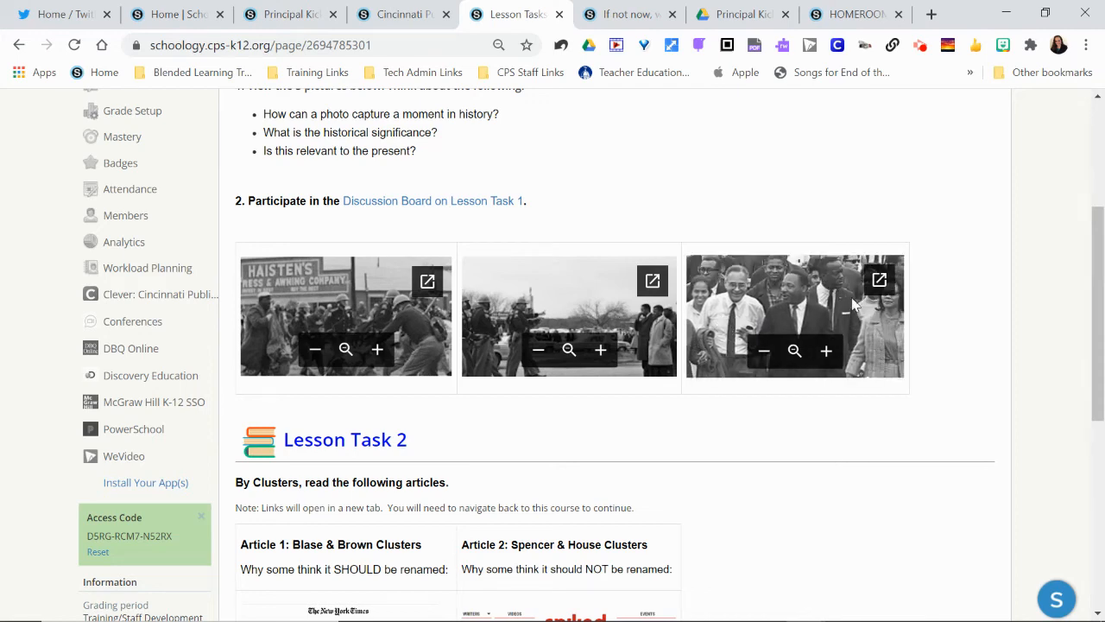
Zoom further into the second embedded Lesson Task 1 picture, and pan across the second and third pictures to examine their details
scroll(604, 309, up, 3)
scroll(708, 325, down, 3)
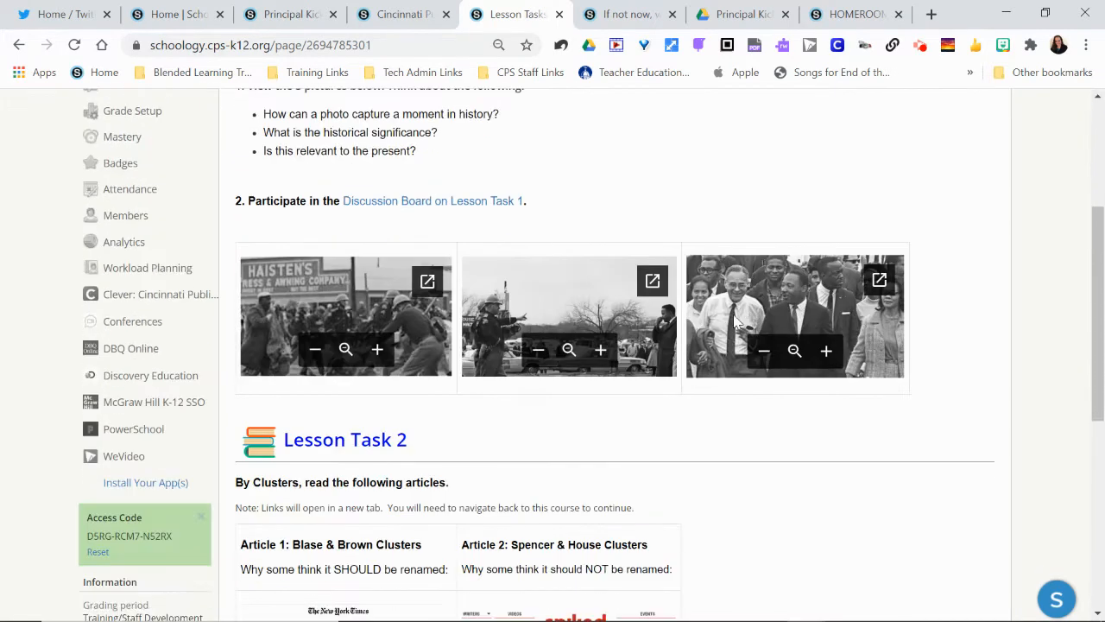
scroll(628, 313, up, 2)
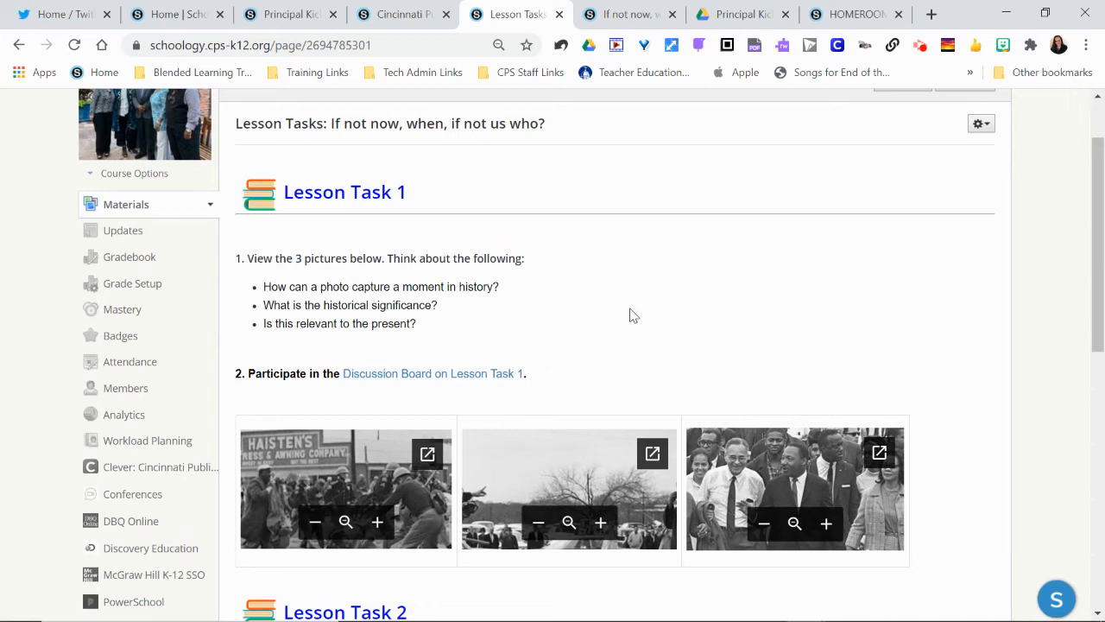
drag(531, 493, 646, 492)
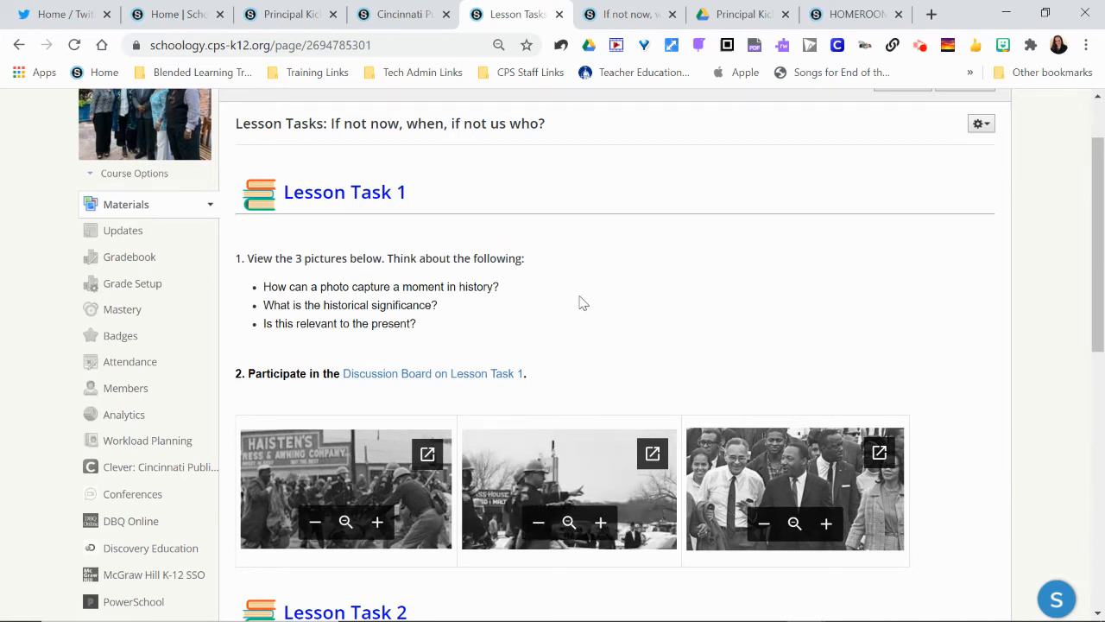
scroll(604, 285, down, 1)
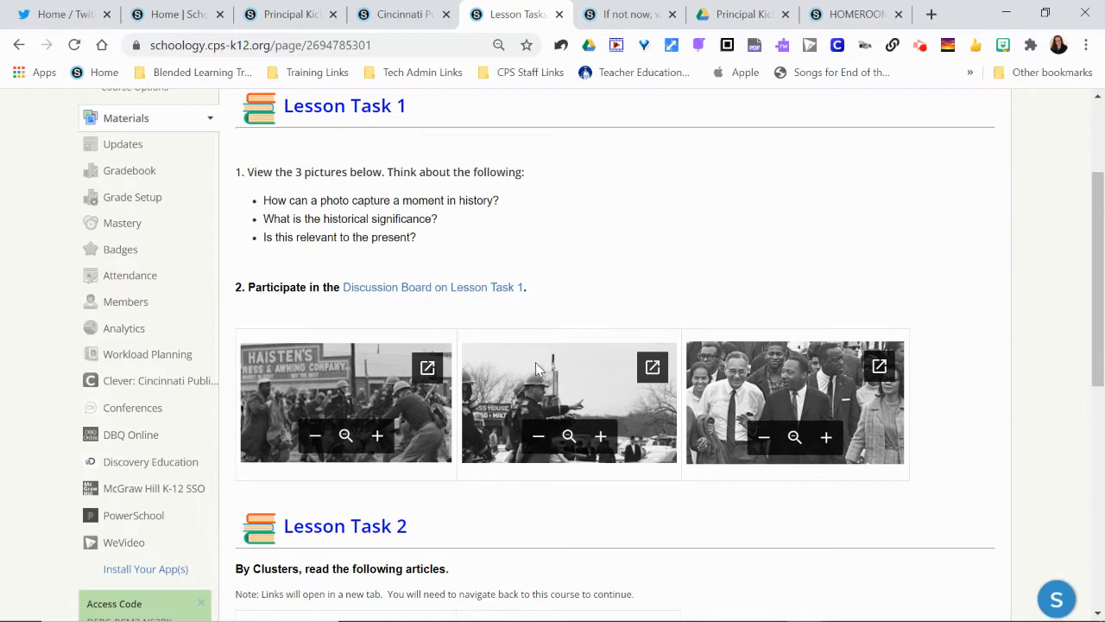
click(600, 434)
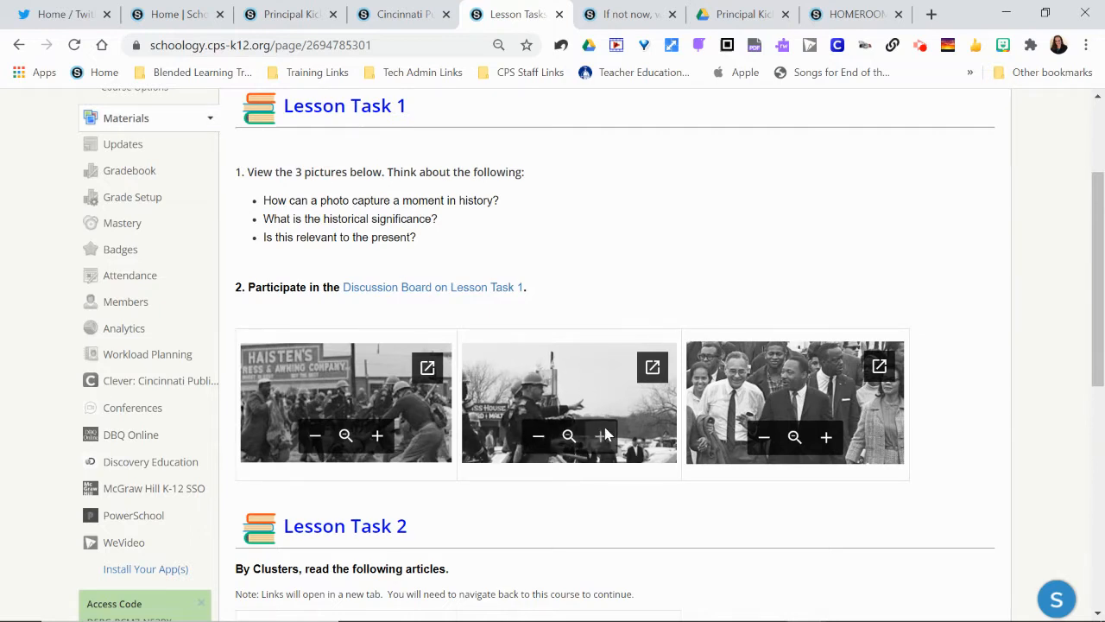
drag(519, 391, 827, 416)
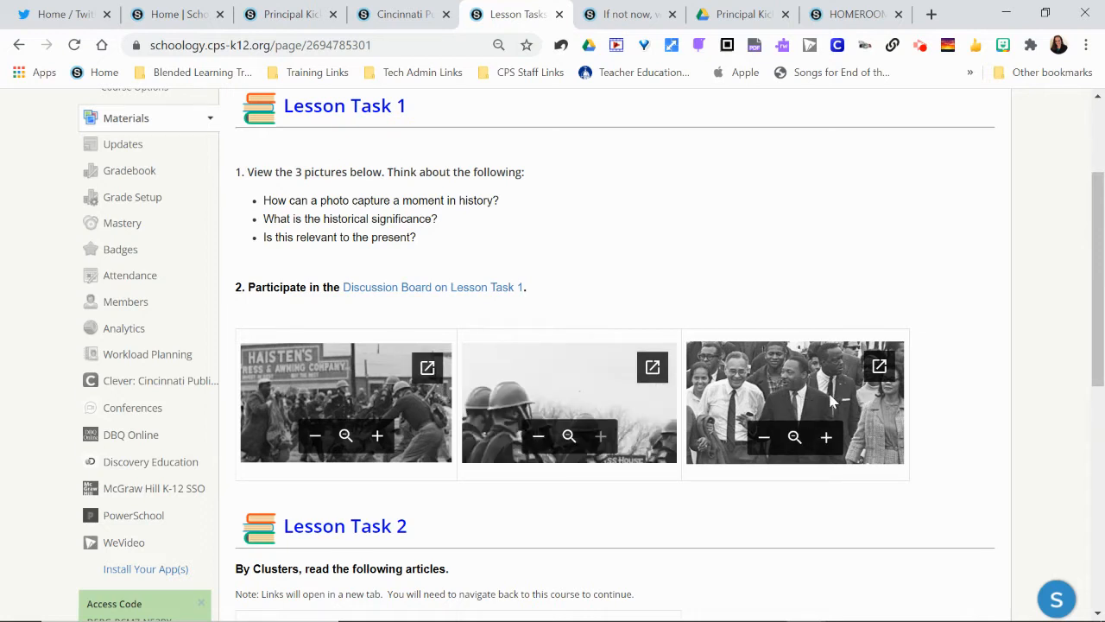
drag(774, 389, 864, 381)
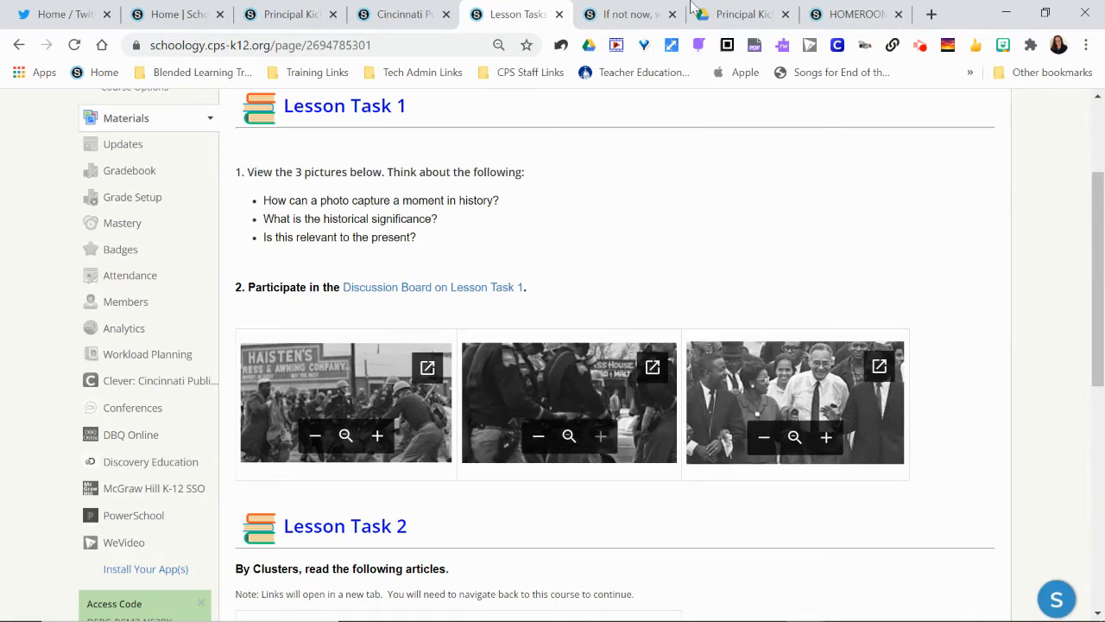
Switch to Google Drive and open the Images for activities folder inside Principal Kickoff 8.4.2020
click(651, 11)
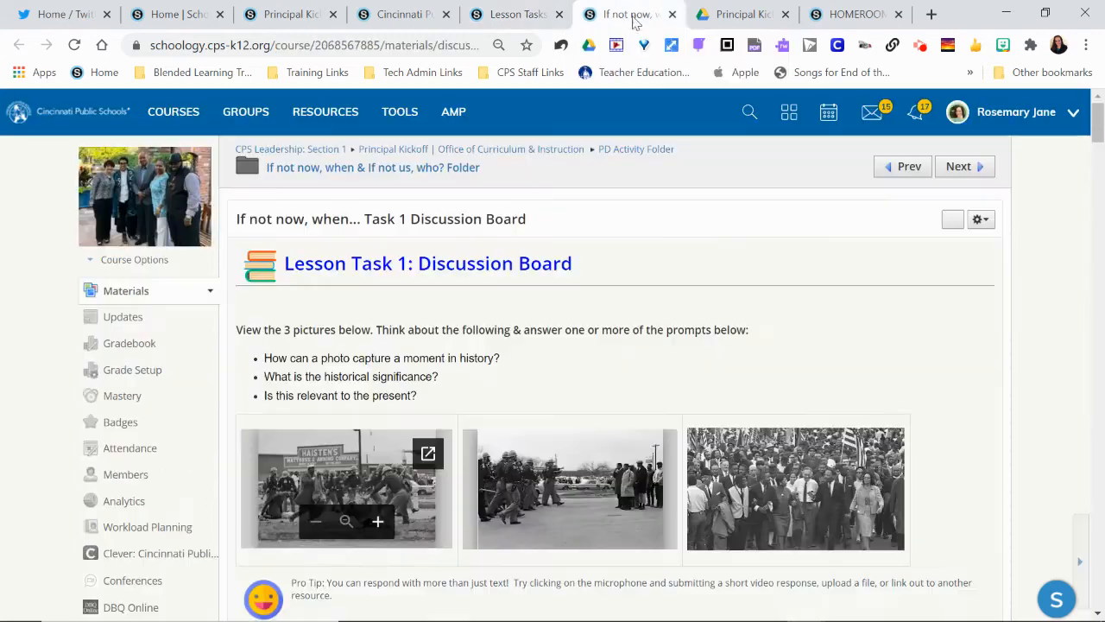
click(745, 13)
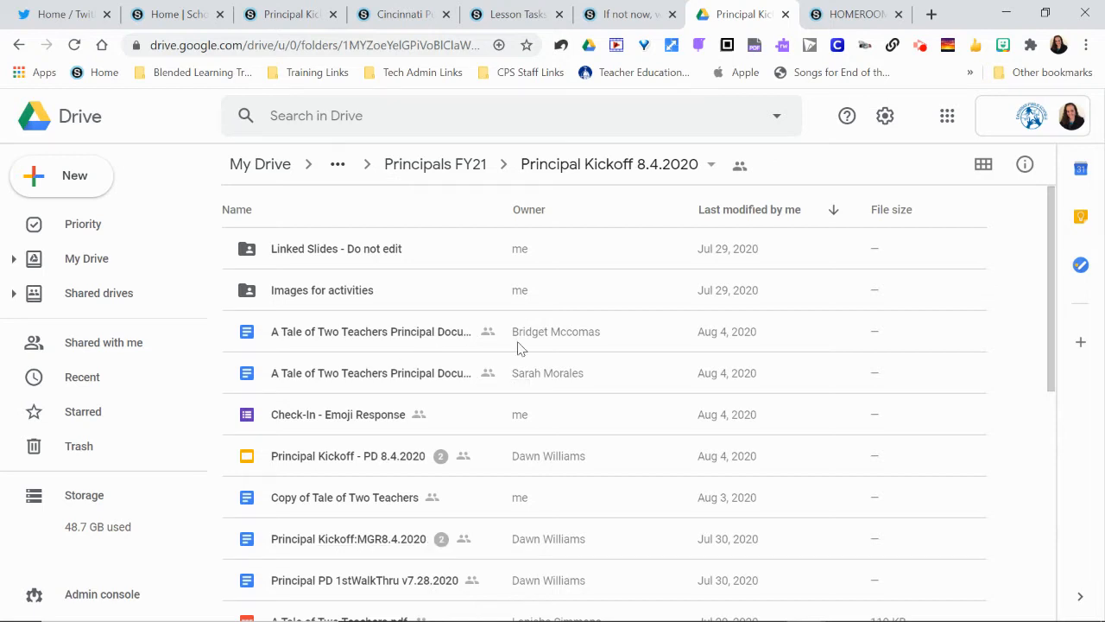
double_click(342, 304)
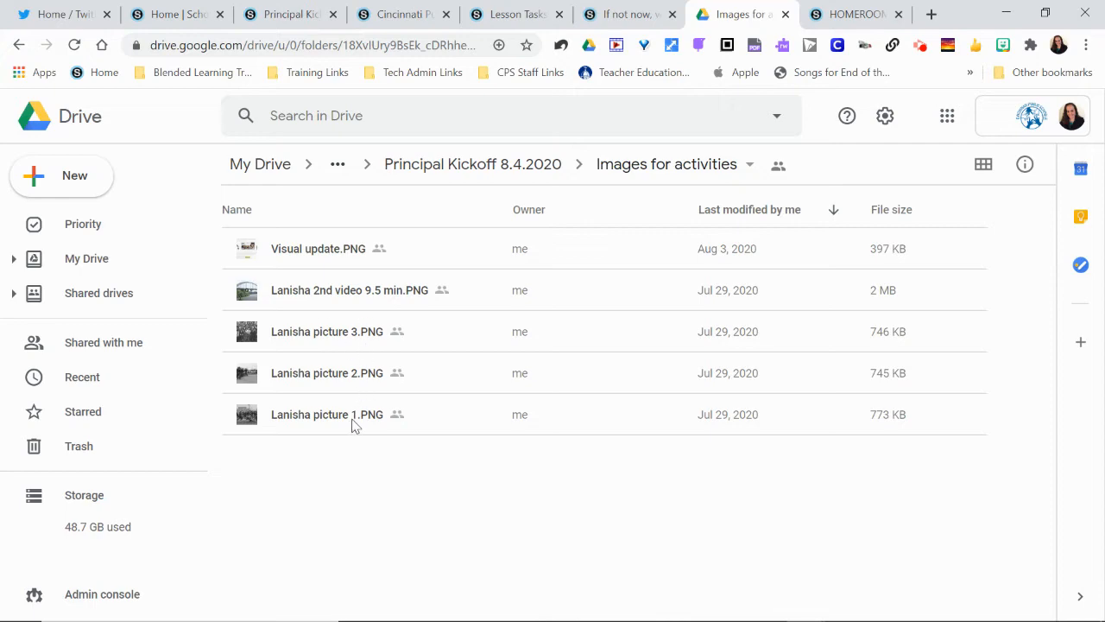
In the HOMEROOM (Sample) course, start a new page above the Wit and Wisdom Template folder and title it "Sample images embed"
click(859, 15)
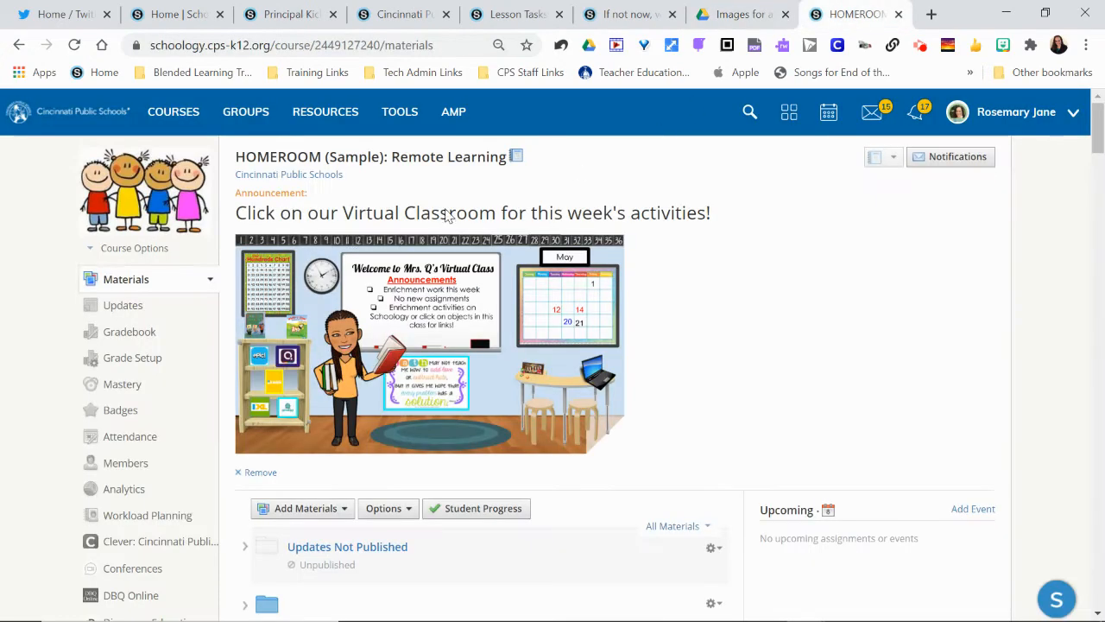
scroll(309, 410, down, 2)
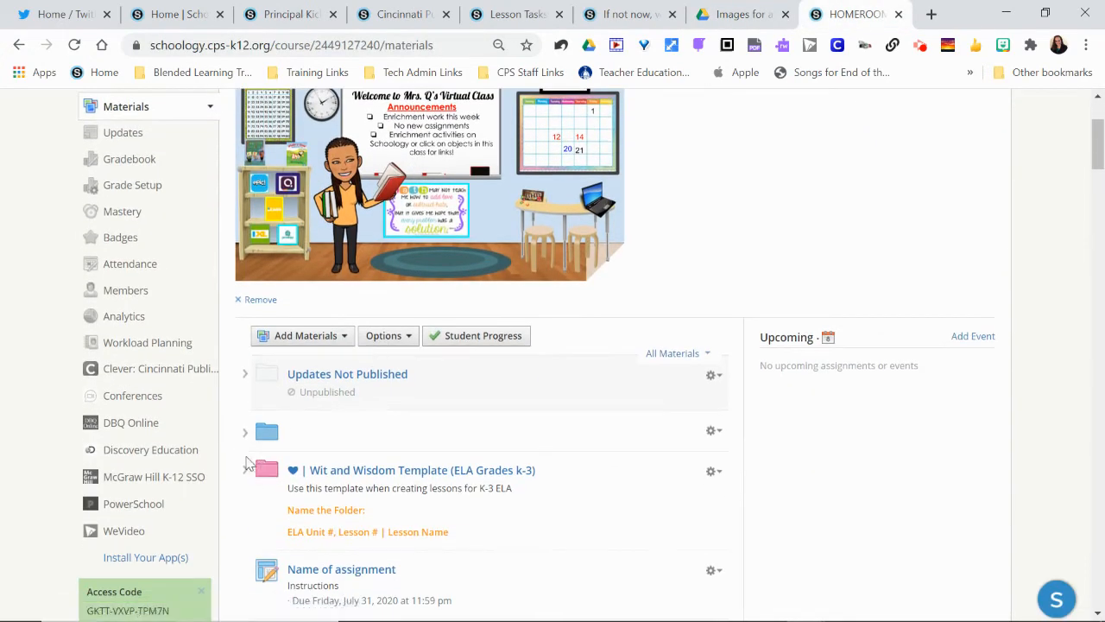
click(254, 454)
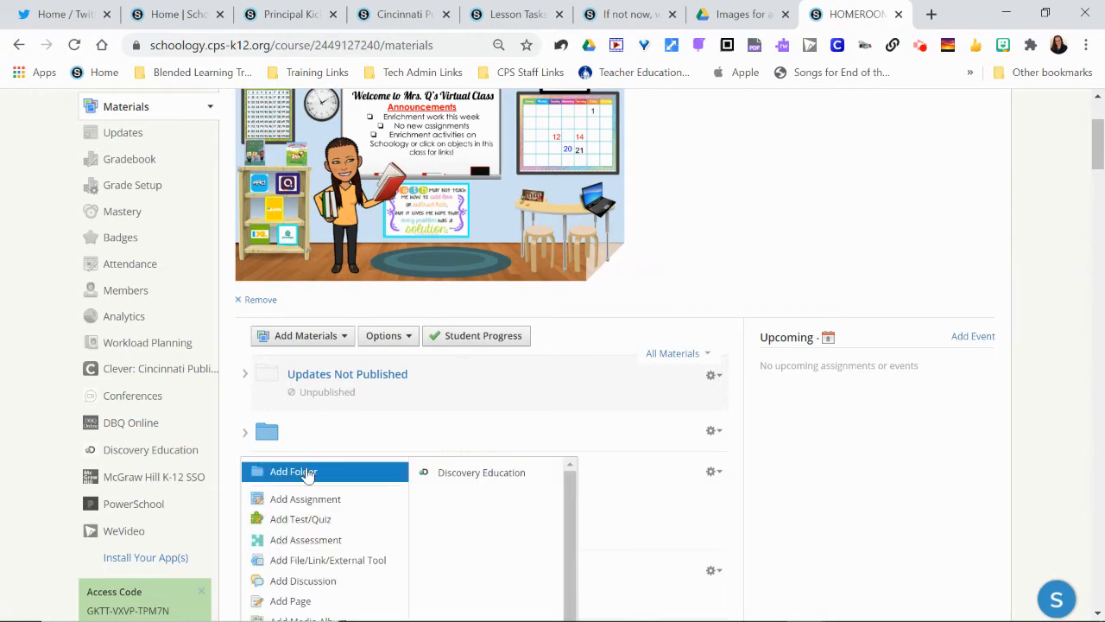
scroll(327, 516, down, 1)
click(281, 573)
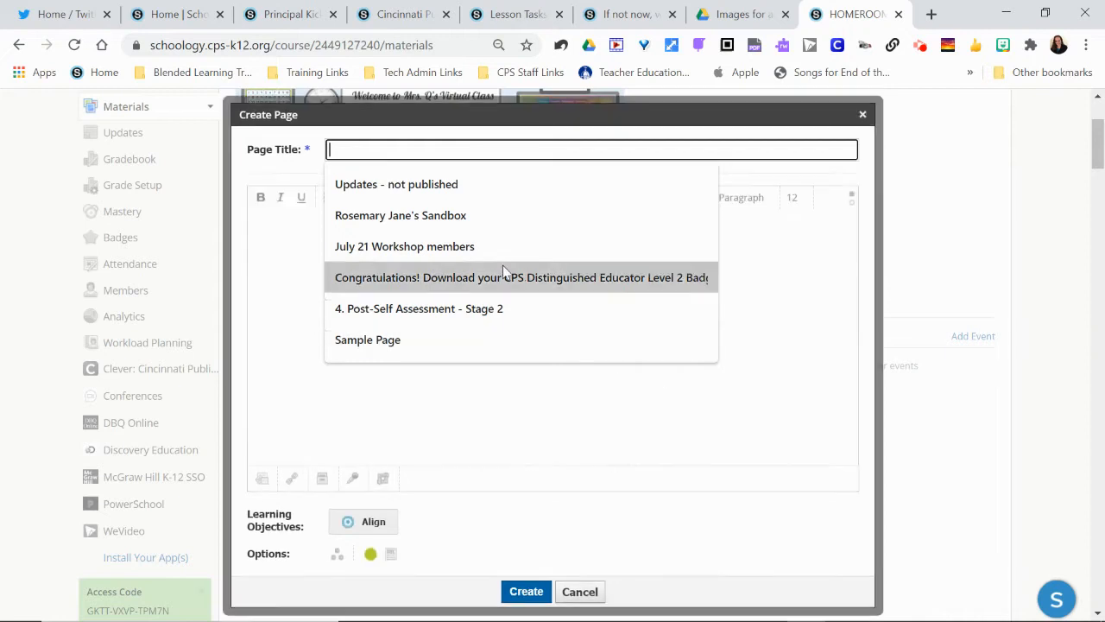
text(Sample images embed)
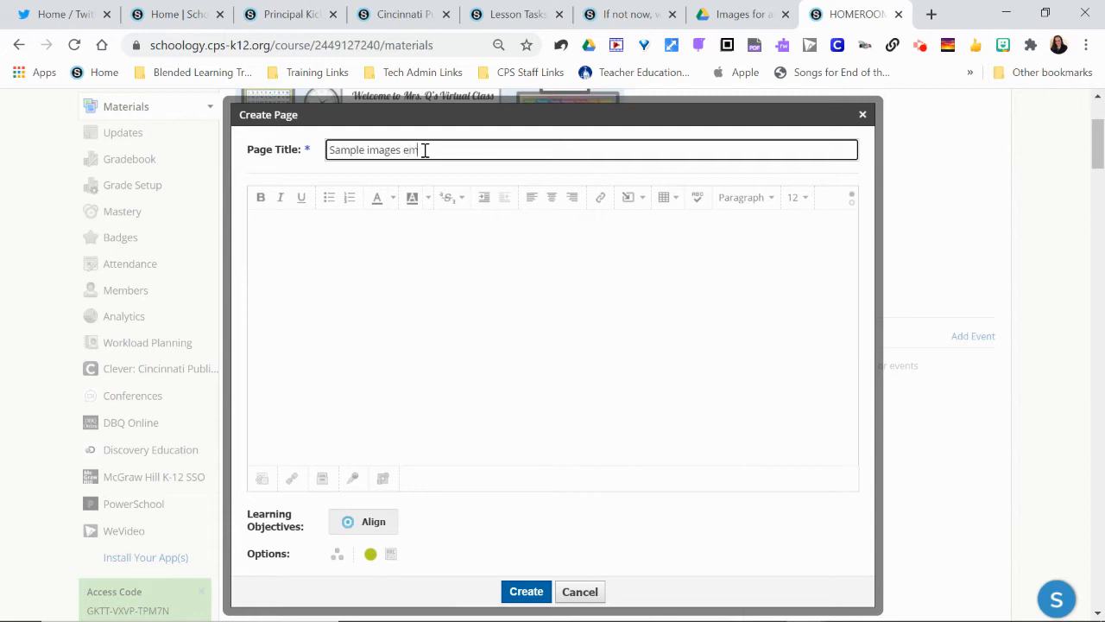
Insert a 3 x 1 table into the body of the new page
click(644, 197)
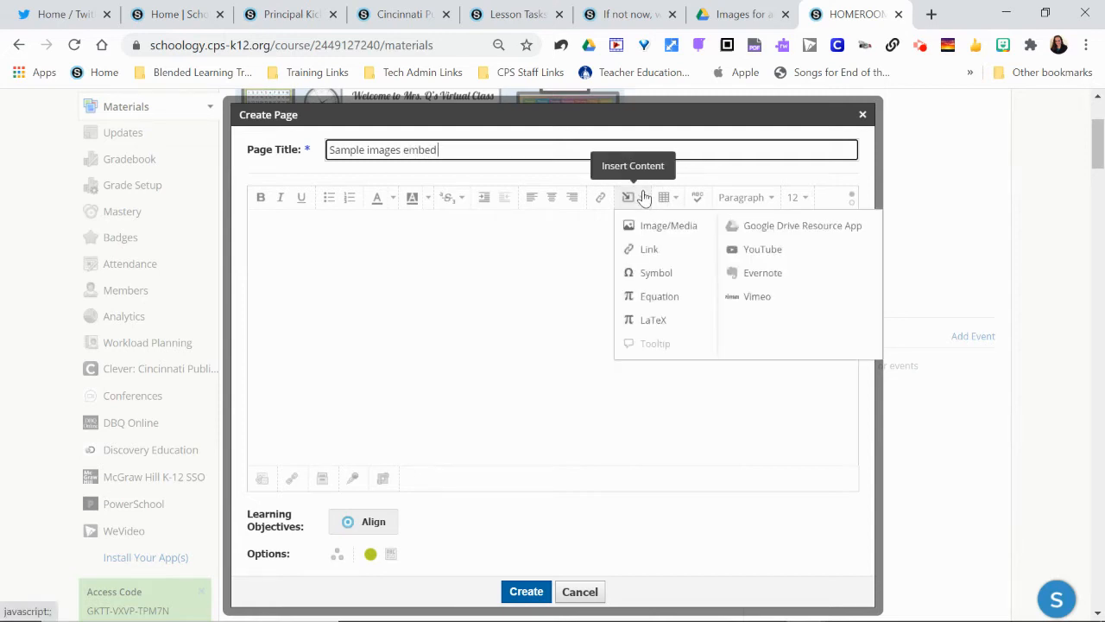
click(666, 198)
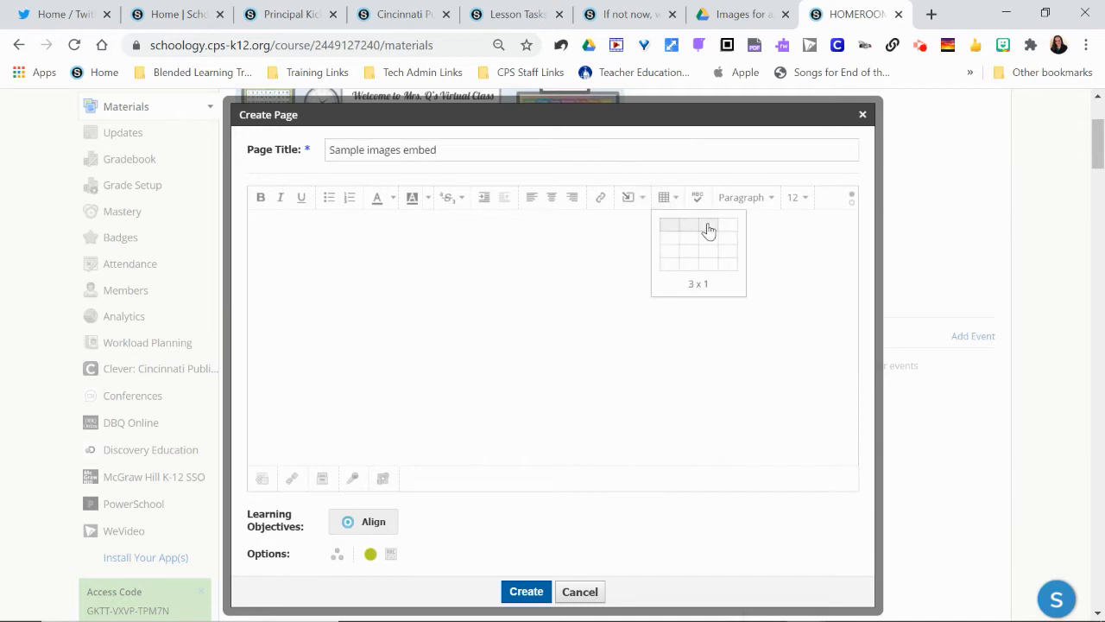
click(708, 229)
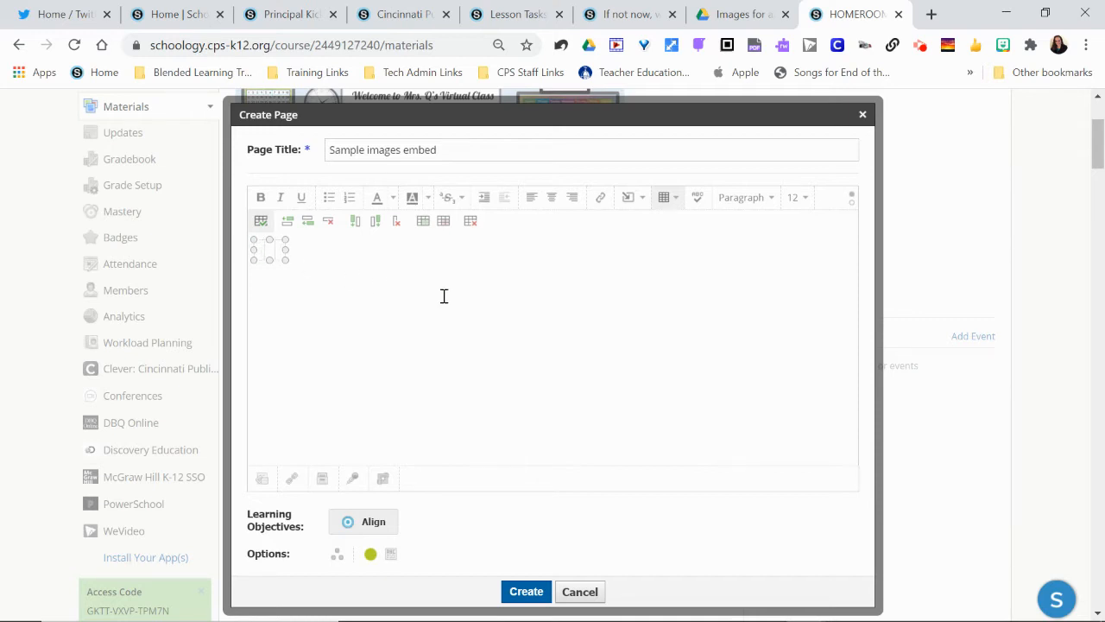
From the first table cell, open the Google Drive Resource App and search for the activity pictures by first name plus "picture"
click(632, 199)
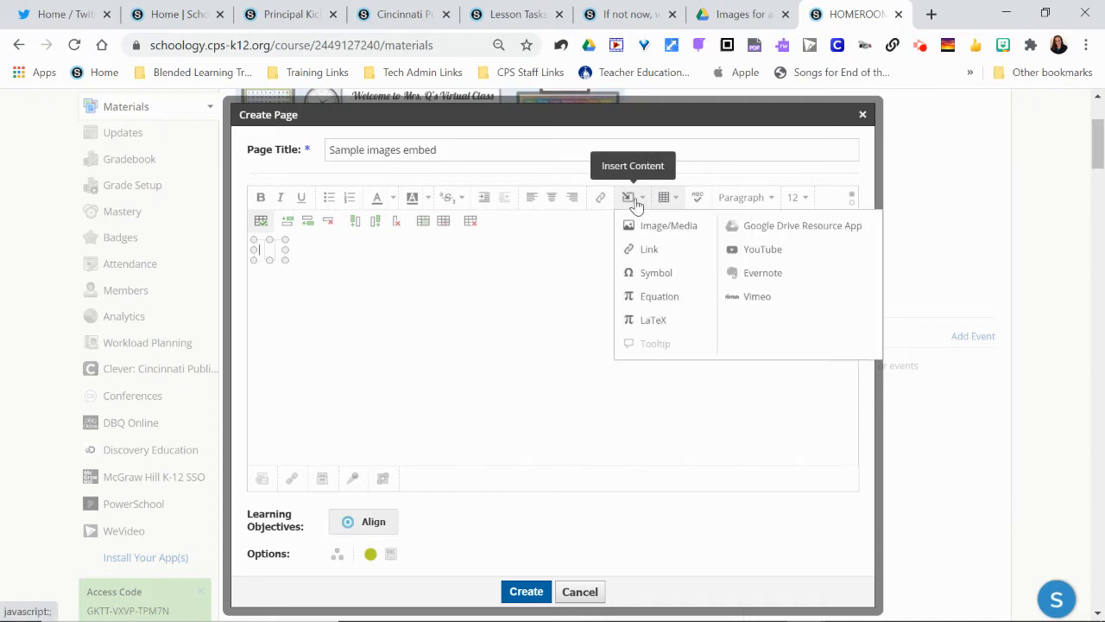
click(741, 226)
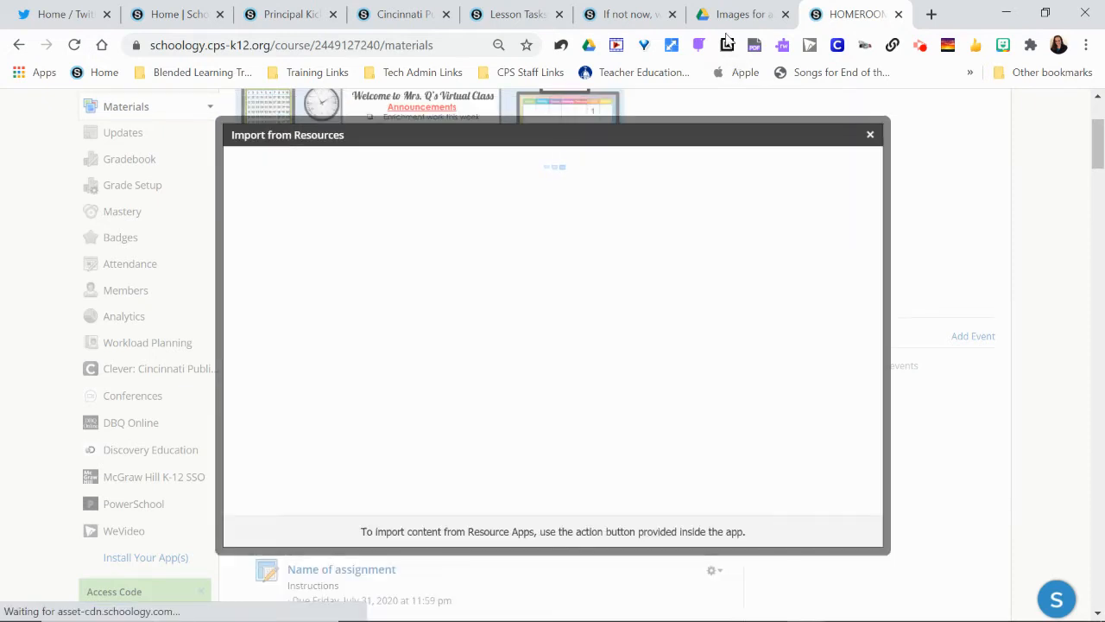
click(727, 26)
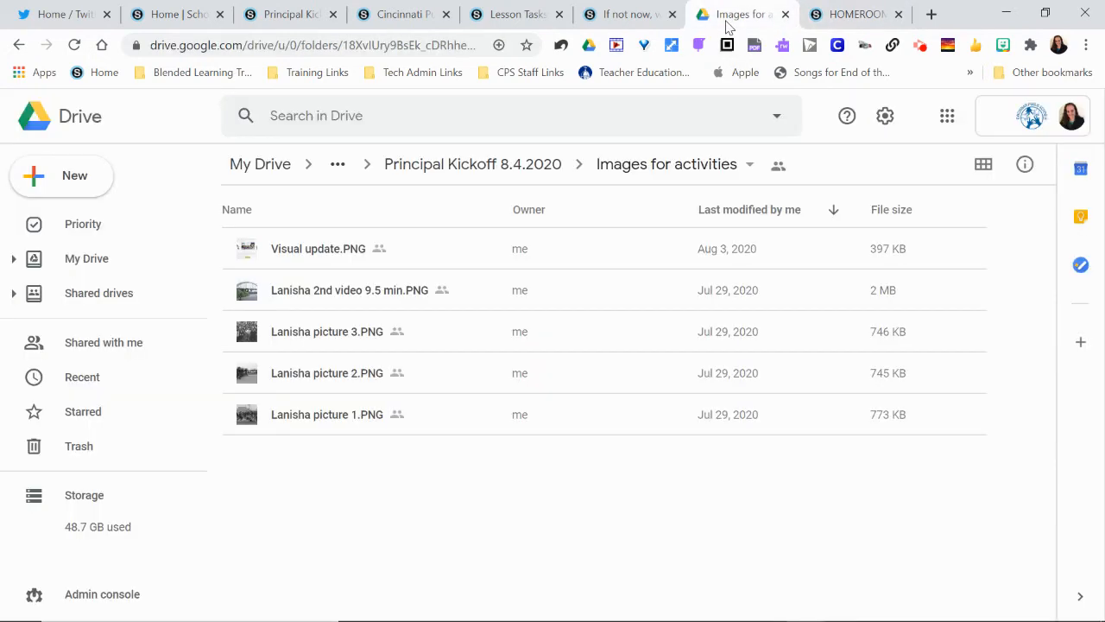
click(826, 12)
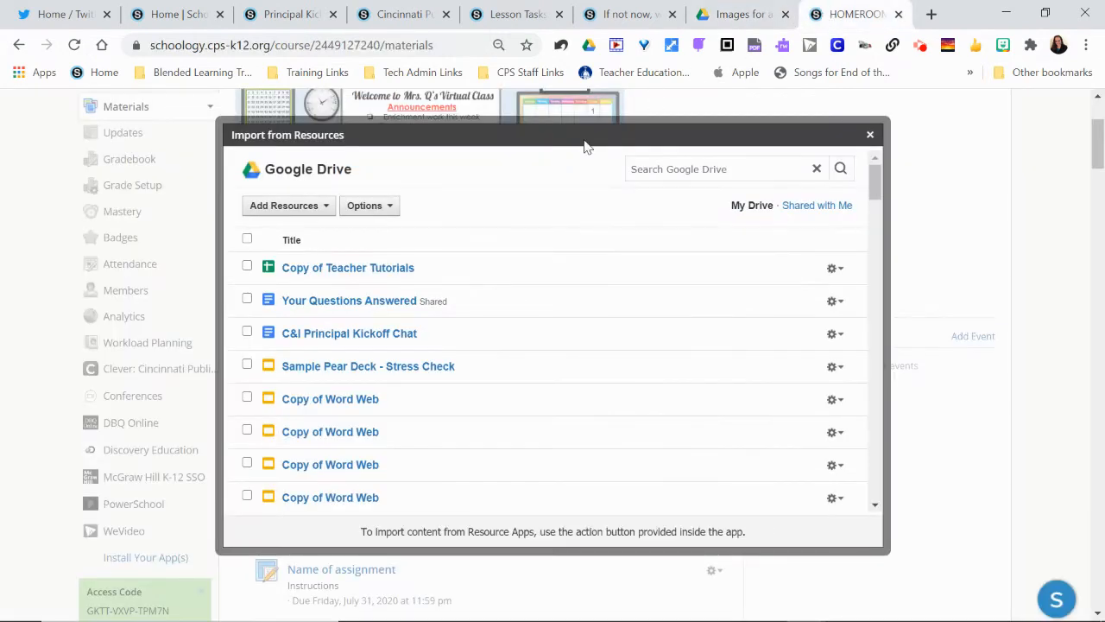
click(698, 167)
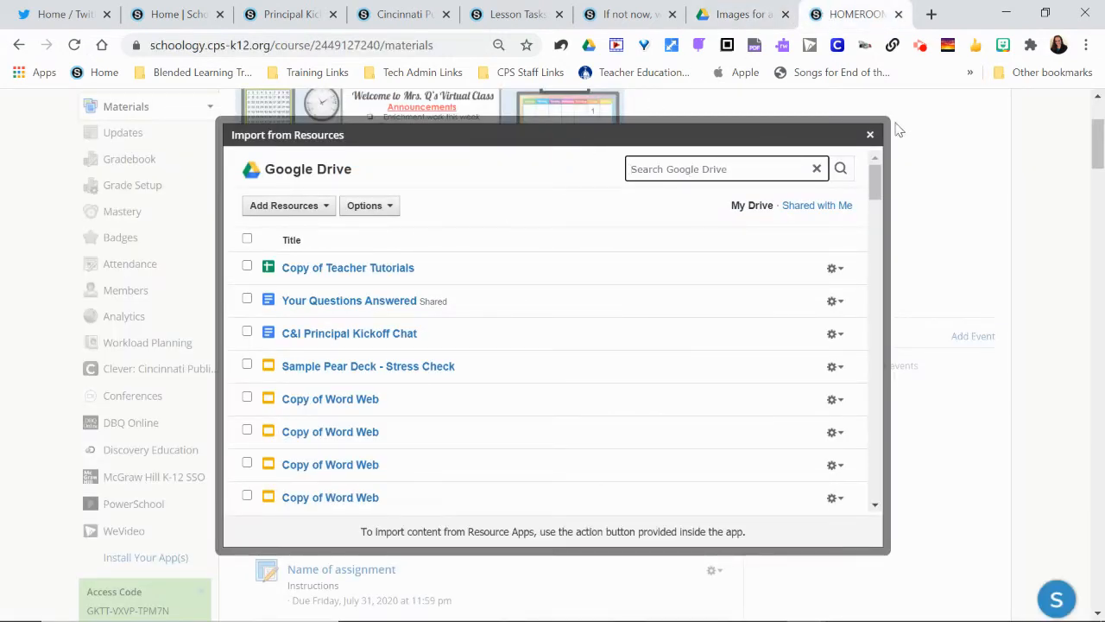
text(Li)
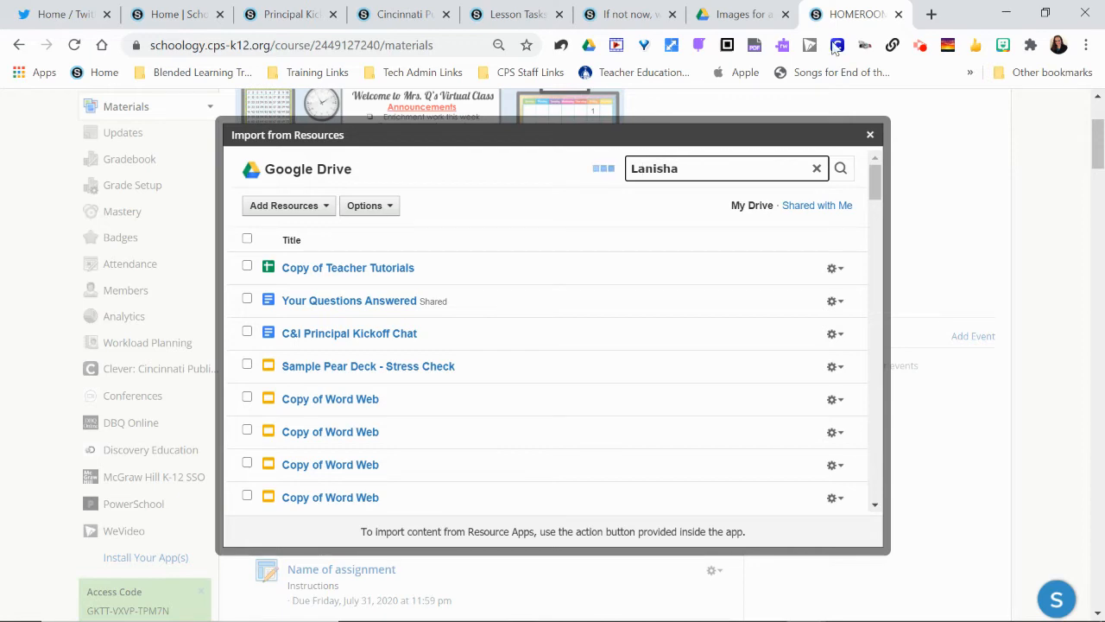
click(743, 14)
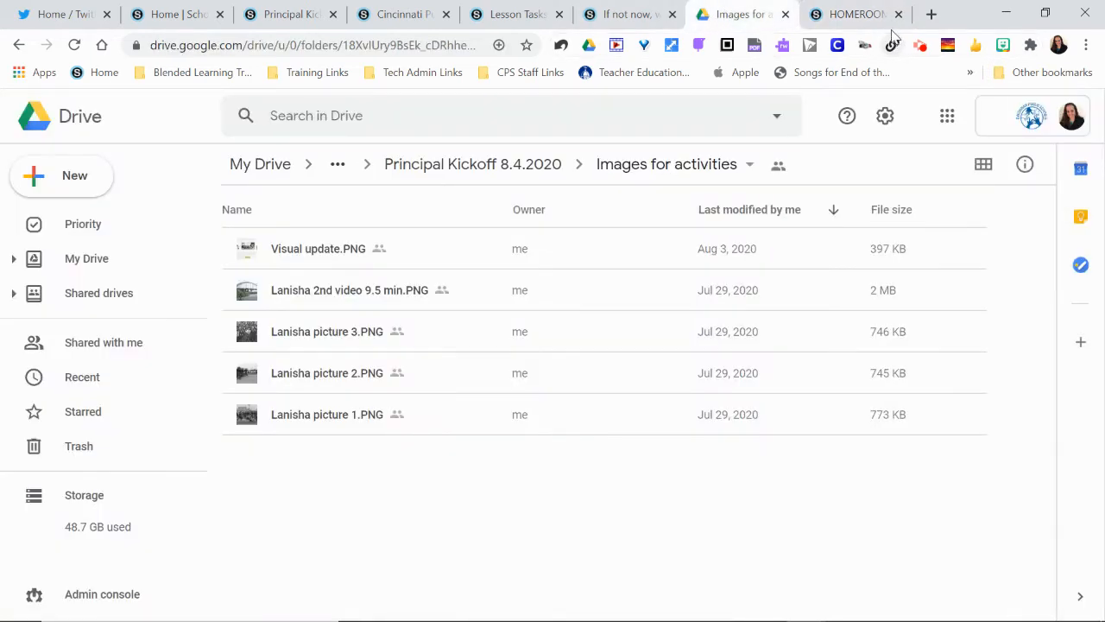
click(868, 17)
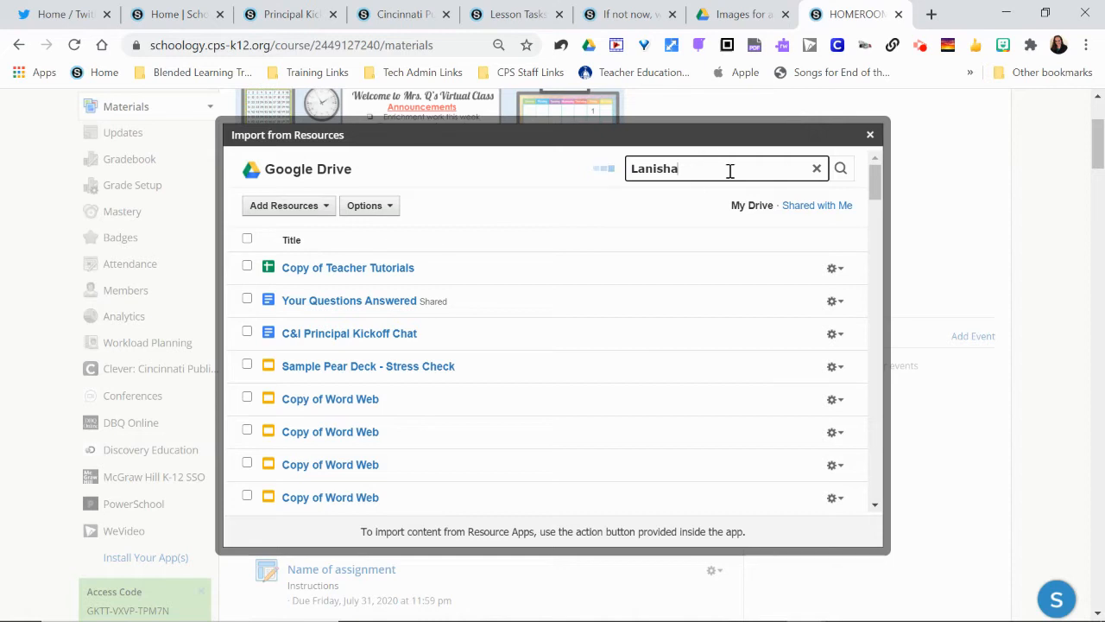
text(picture)
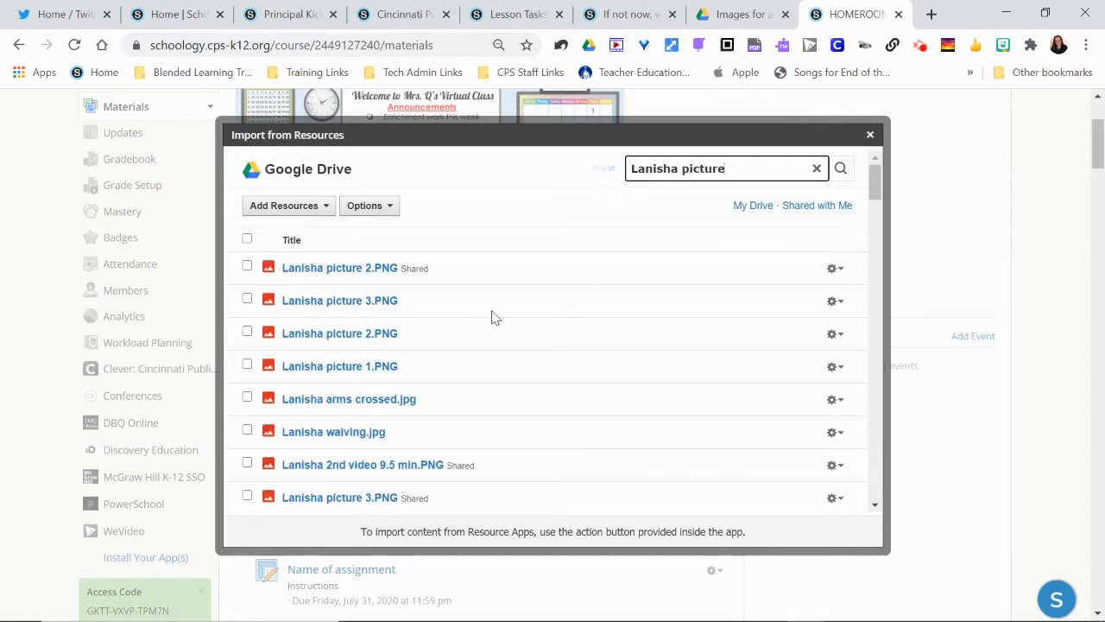
Import the unshared picture 1.PNG as an embed into the first table cell
click(246, 367)
click(274, 208)
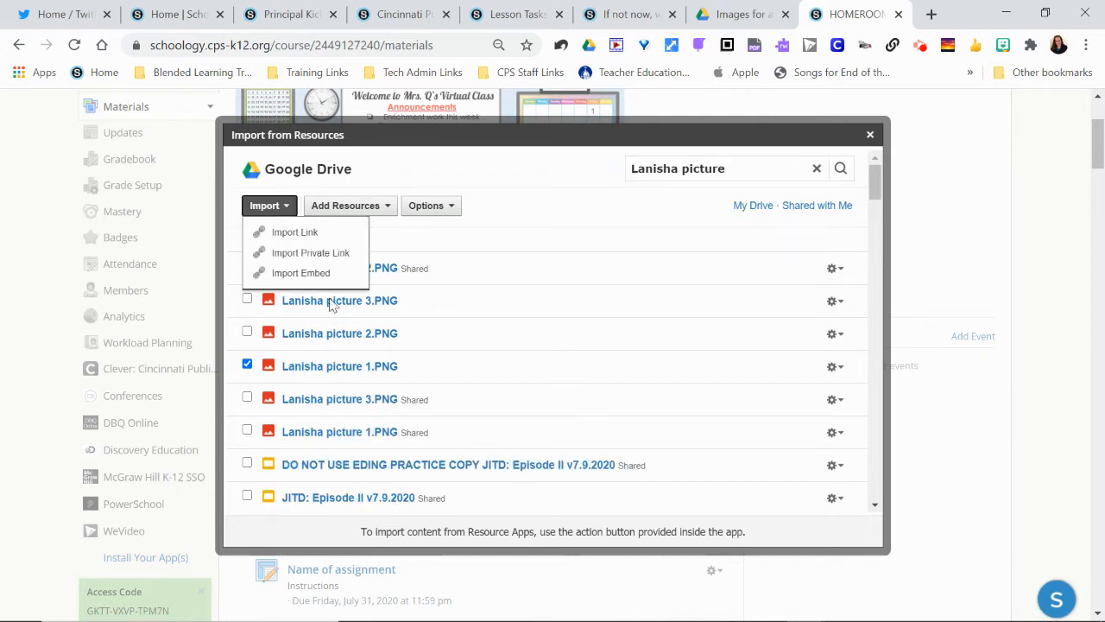
click(306, 271)
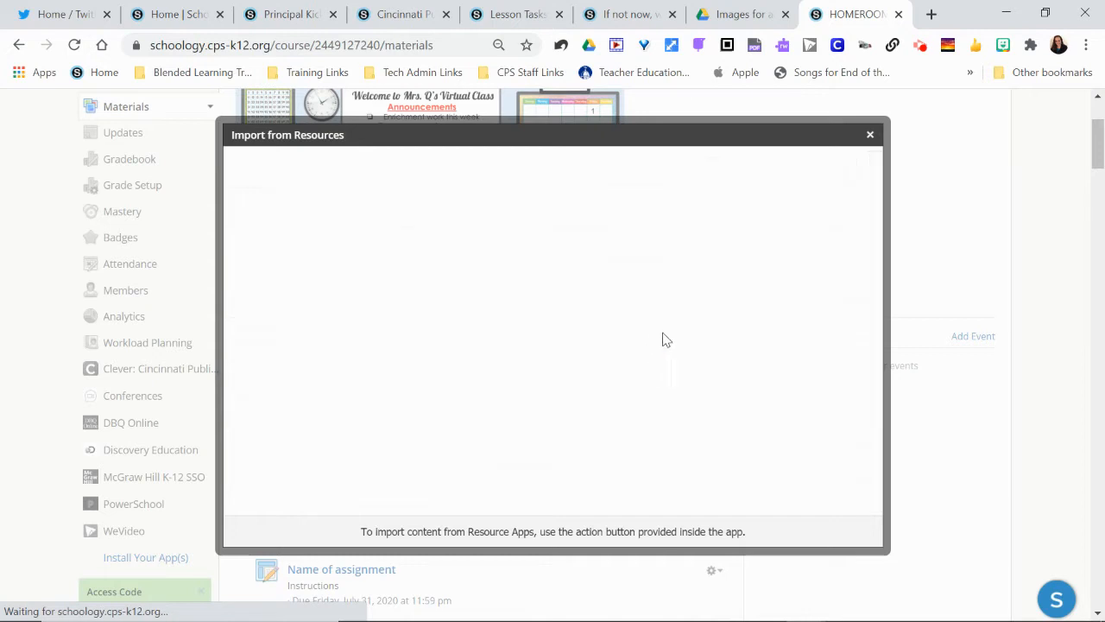
click(545, 326)
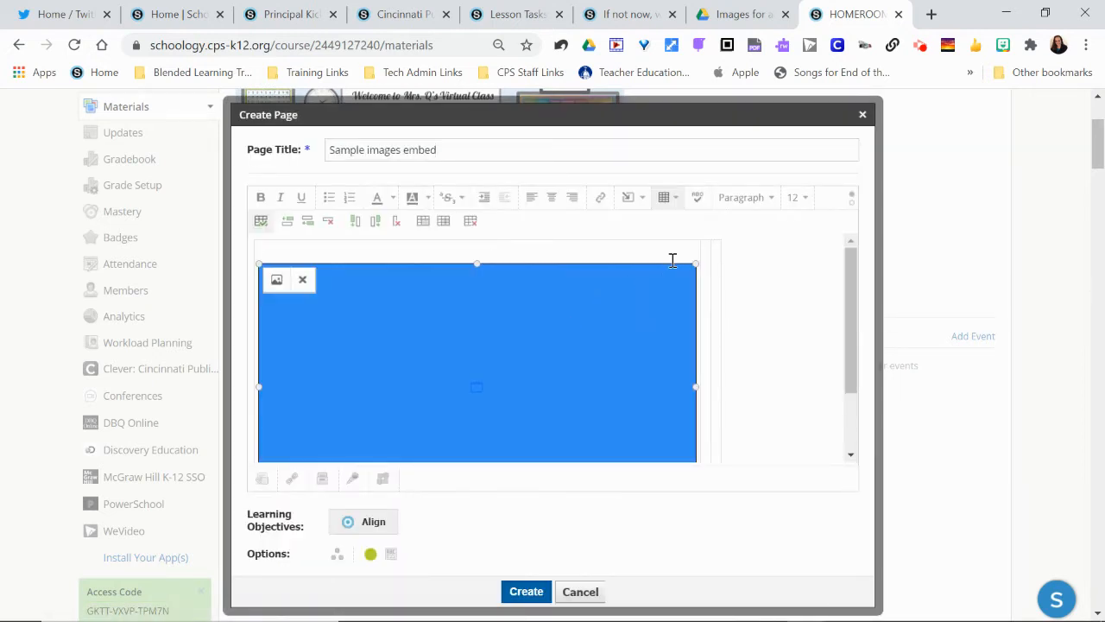
Remove the blank line above the first embedded picture and shrink the picture to slightly over half its width
click(621, 255)
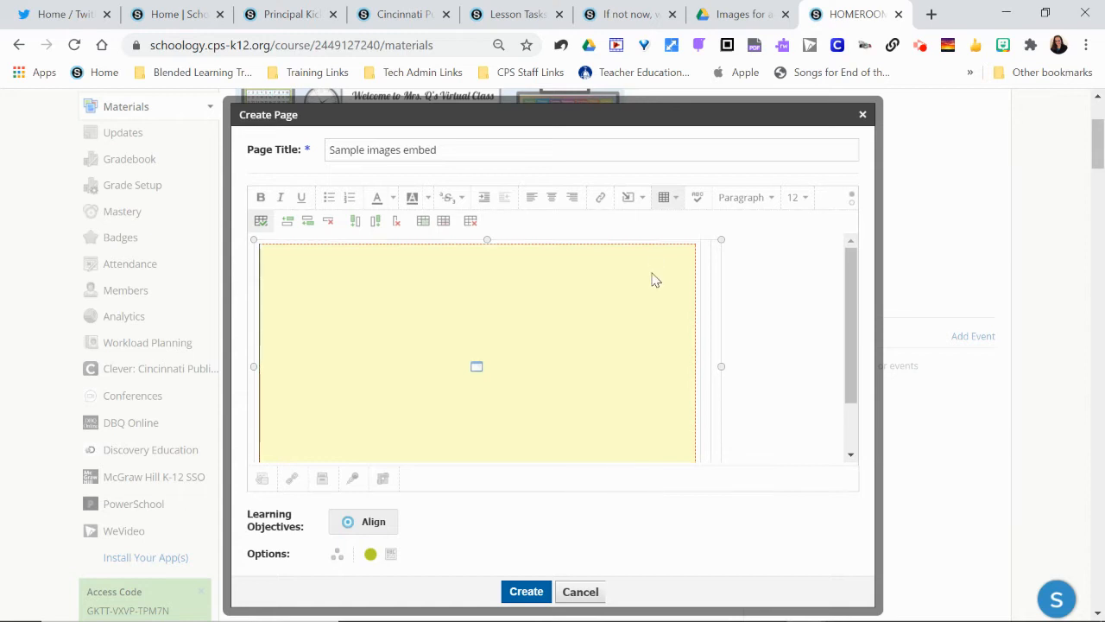
click(690, 267)
drag(696, 242, 501, 380)
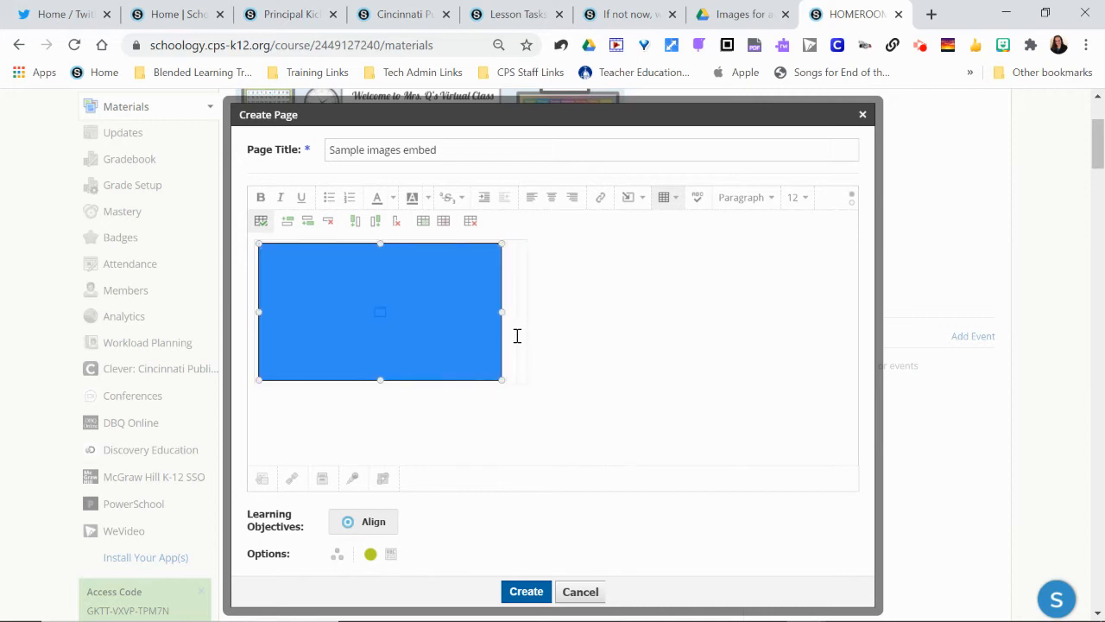
From the second table cell, open the Google Drive Resource App and search for the same set of activity pictures
click(512, 334)
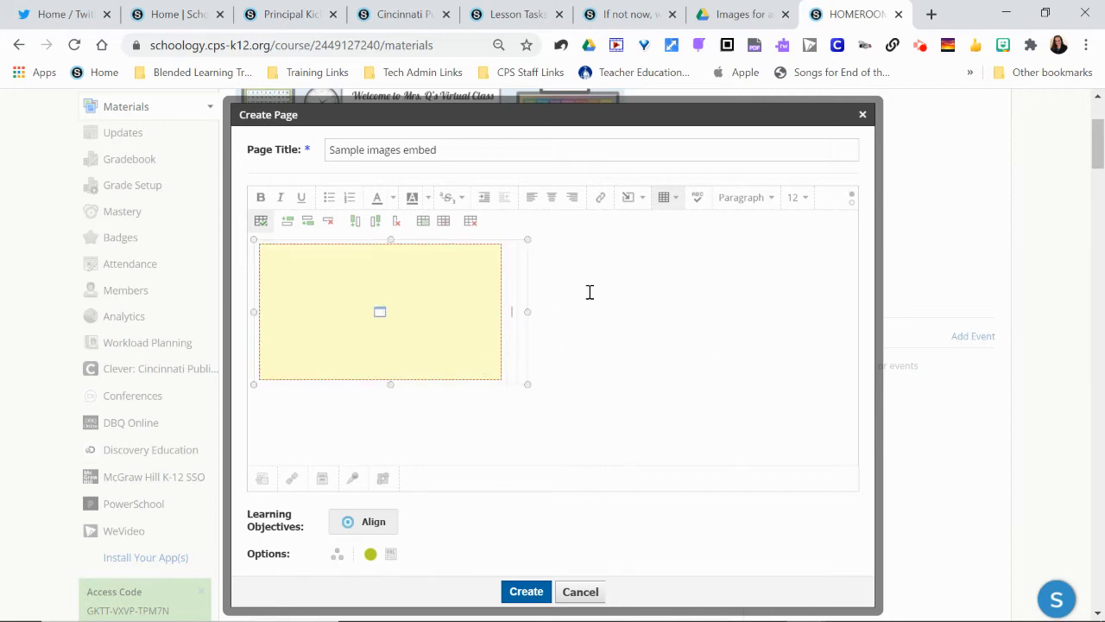
click(629, 202)
click(772, 226)
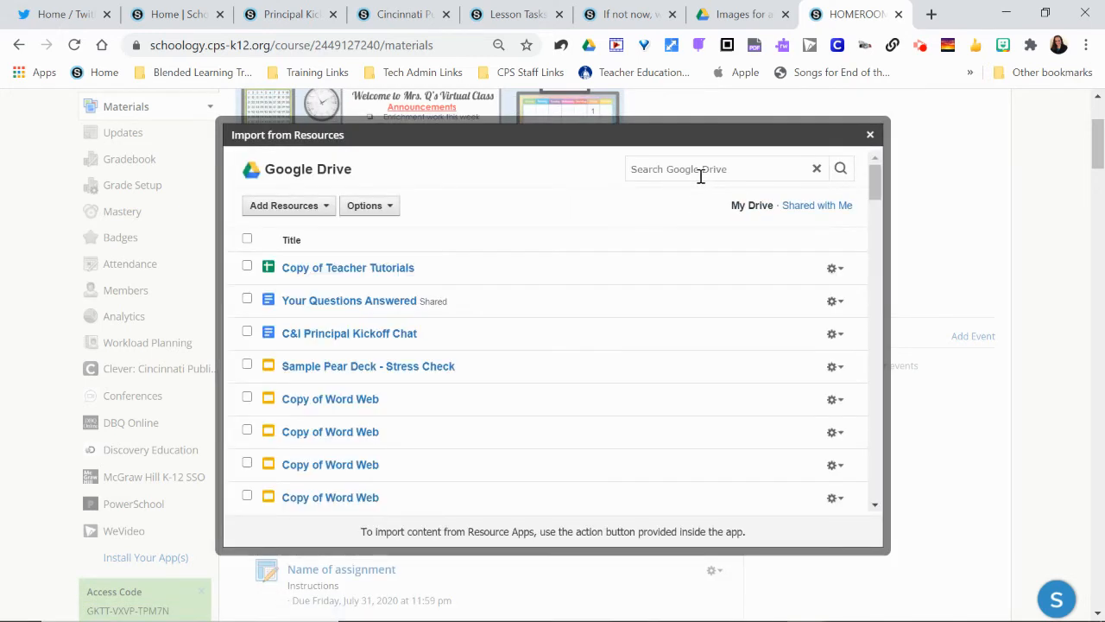
click(702, 170)
text(Lanish)
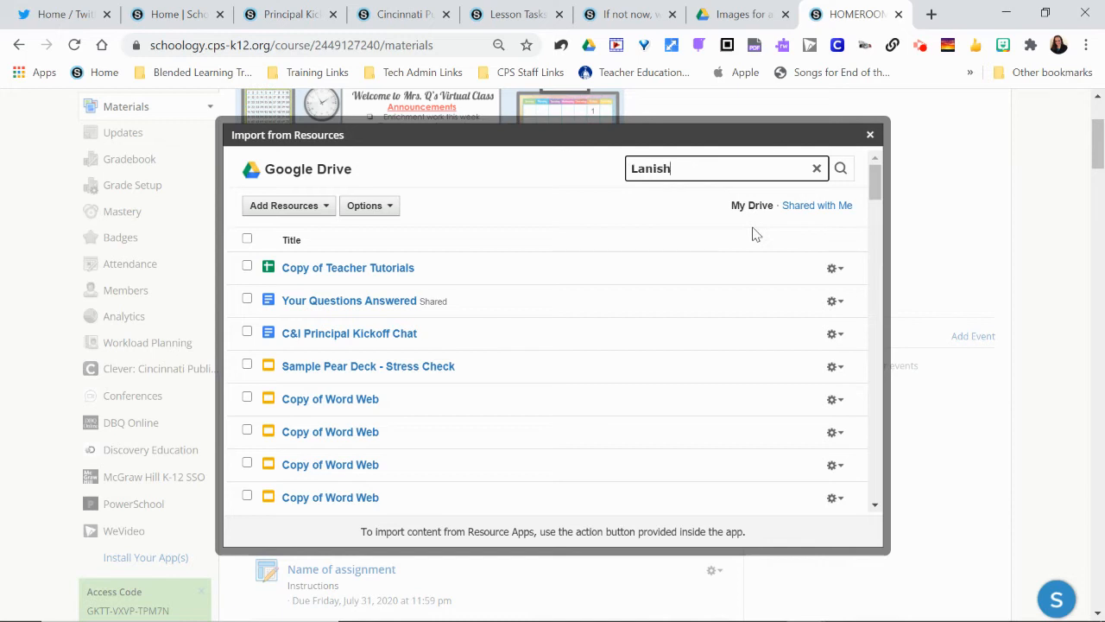
text(a picture)
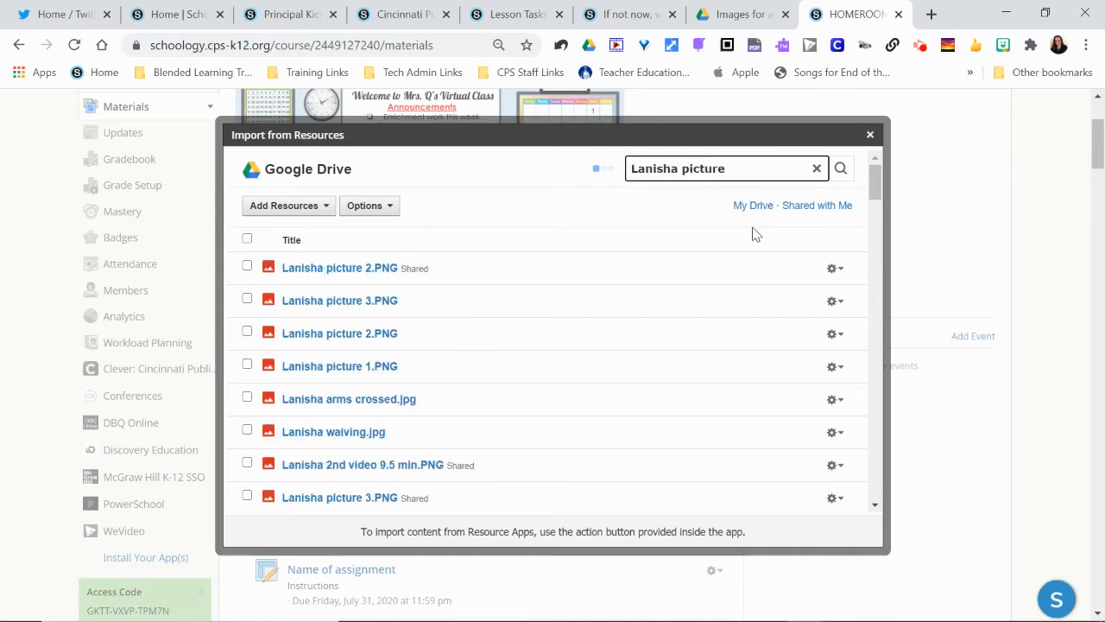
Import the unshared picture 2.PNG as an embed into the second table cell
click(249, 333)
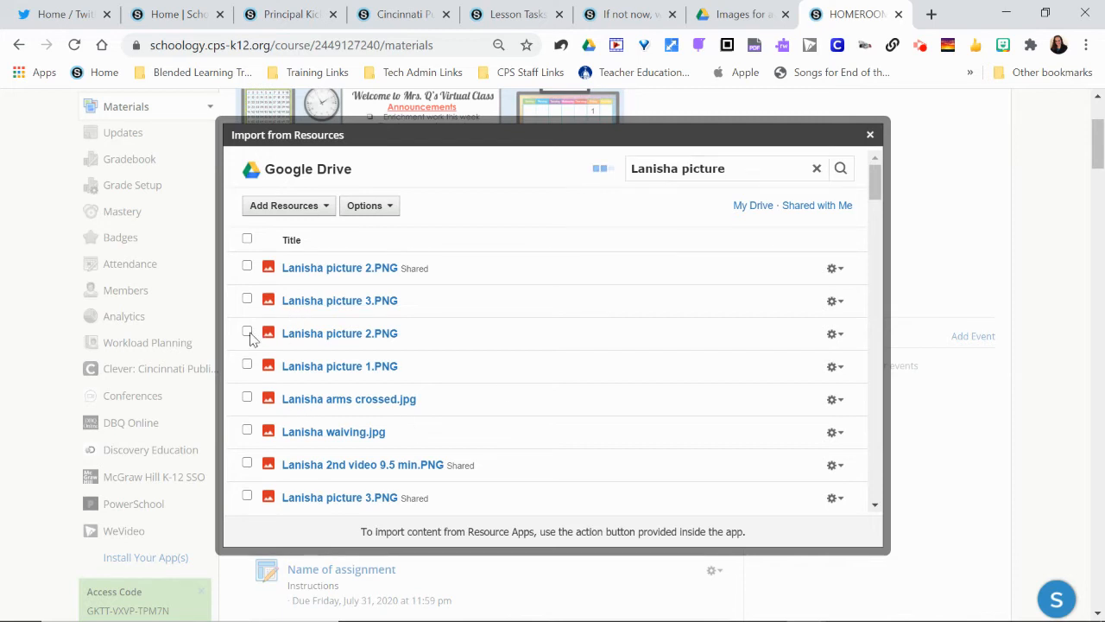
click(285, 206)
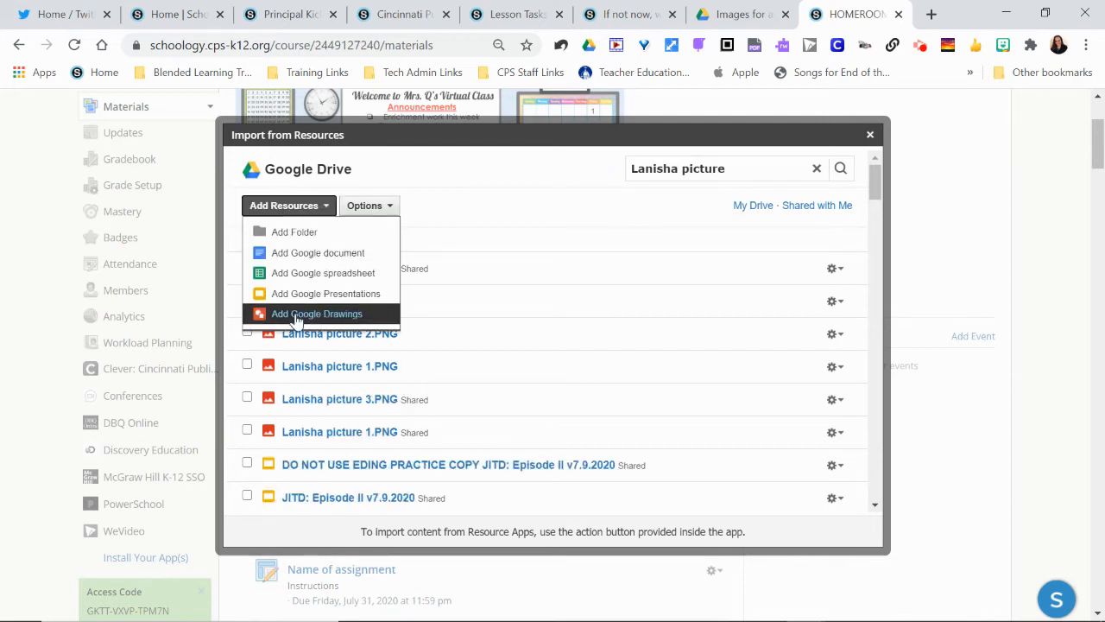
click(287, 206)
click(248, 333)
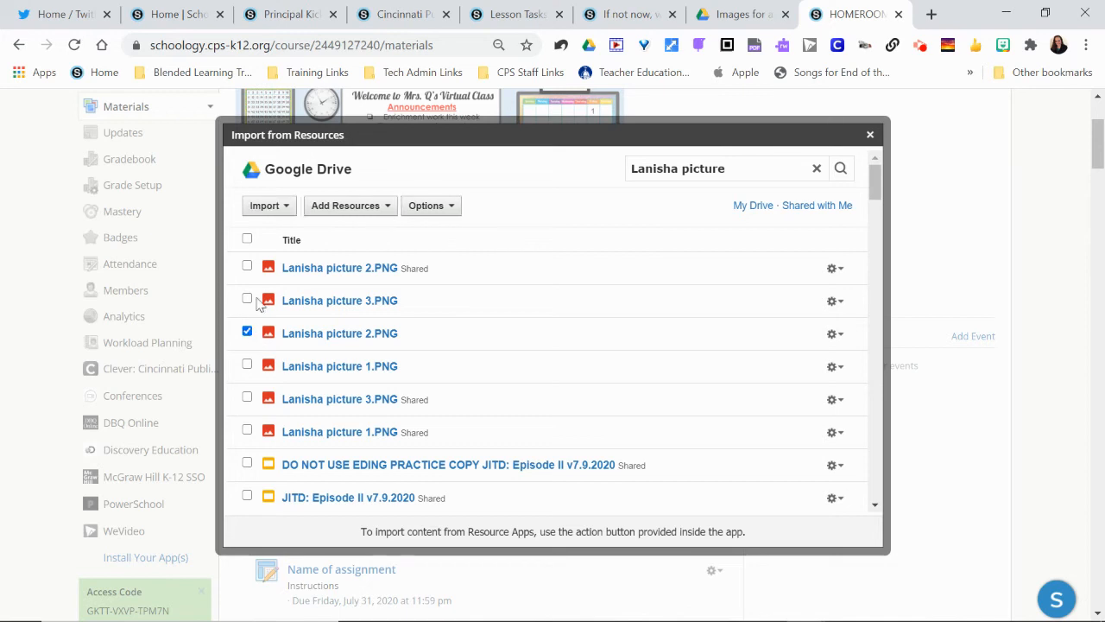
click(285, 214)
click(298, 270)
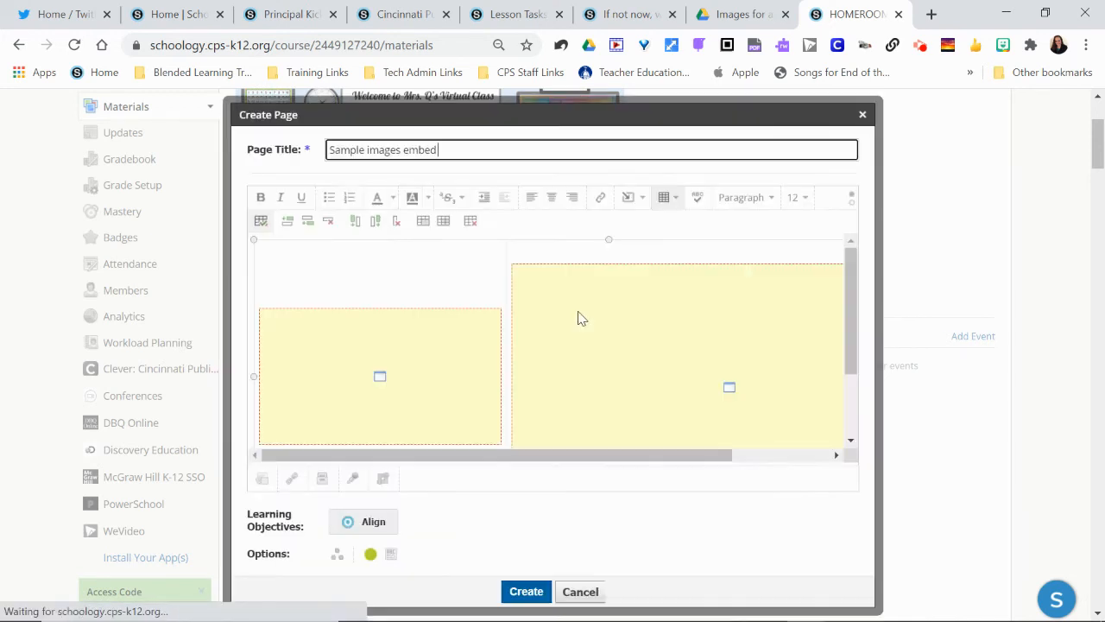
Remove the blank line above the second embedded picture and shrink the picture to slightly smaller than the first one
click(565, 316)
click(544, 248)
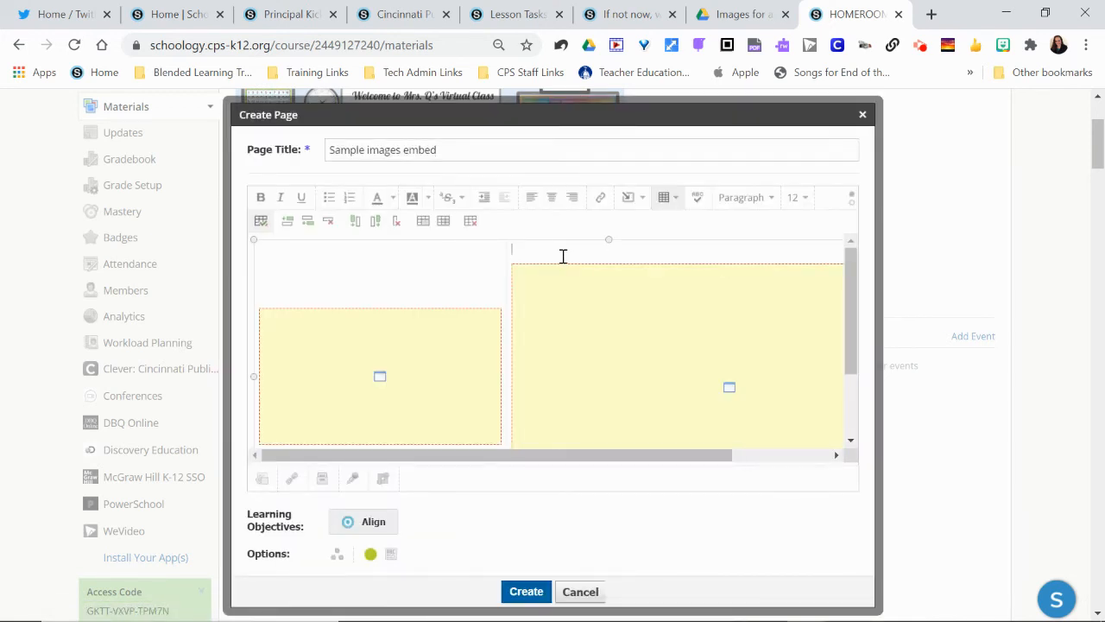
key(Delete)
click(544, 276)
drag(507, 242, 623, 349)
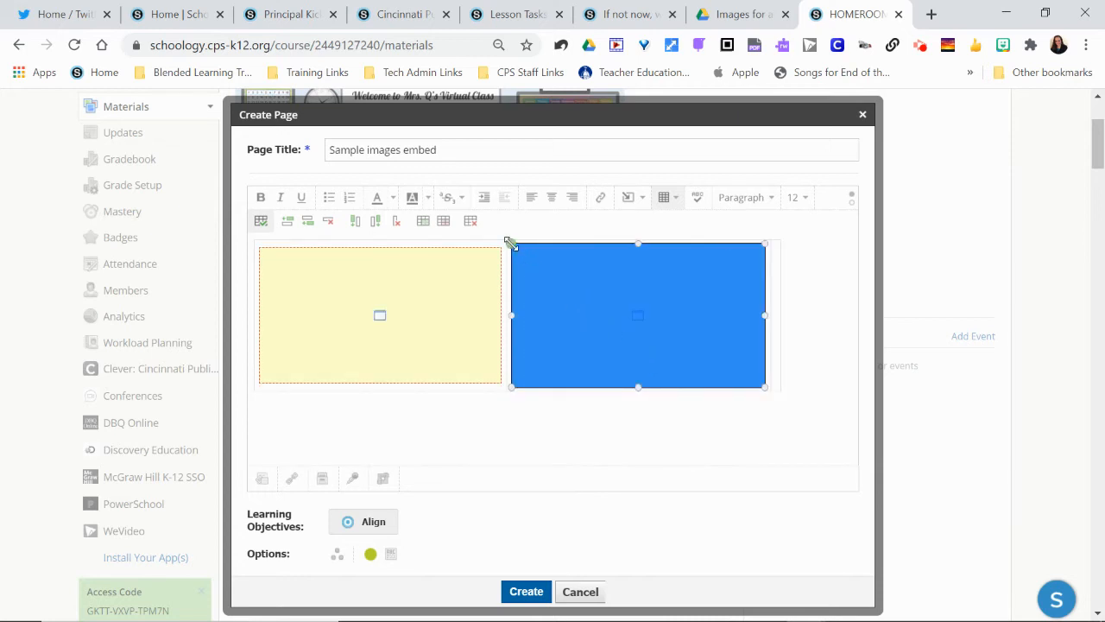
drag(511, 242, 541, 263)
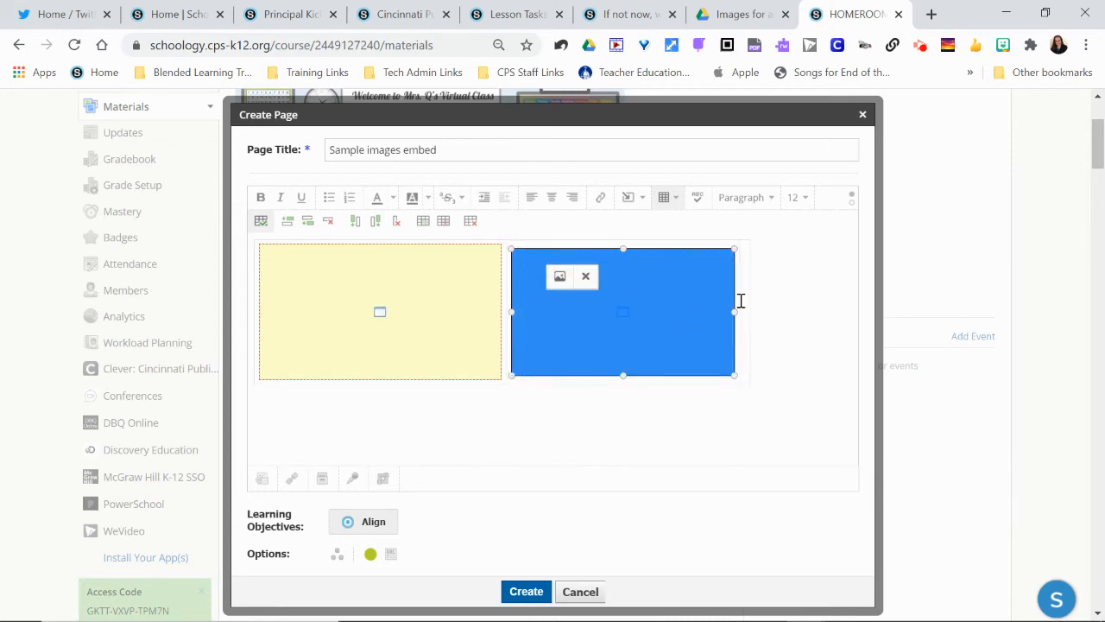
From the third table cell, open the Google Drive Resource App and search for the activity pictures again
click(756, 289)
click(628, 197)
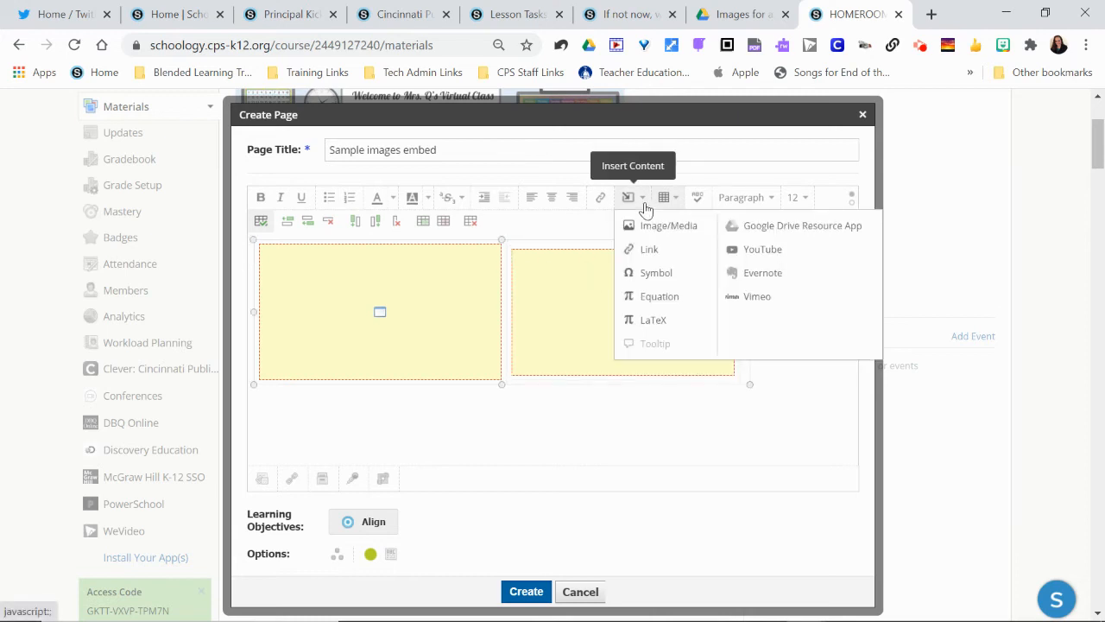
click(775, 239)
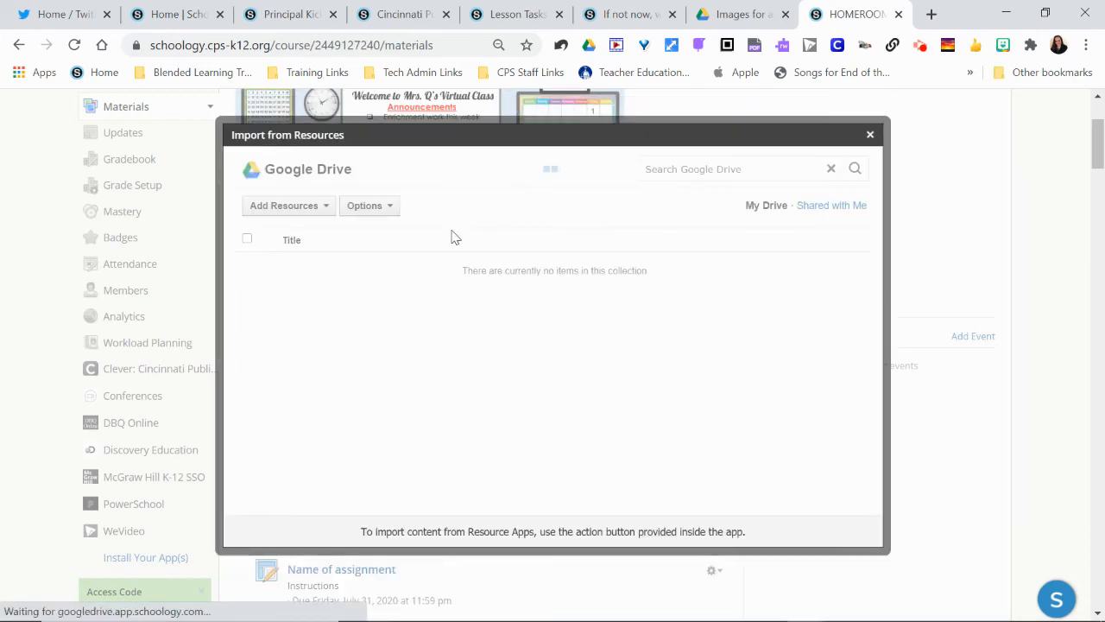
click(669, 160)
text(lan)
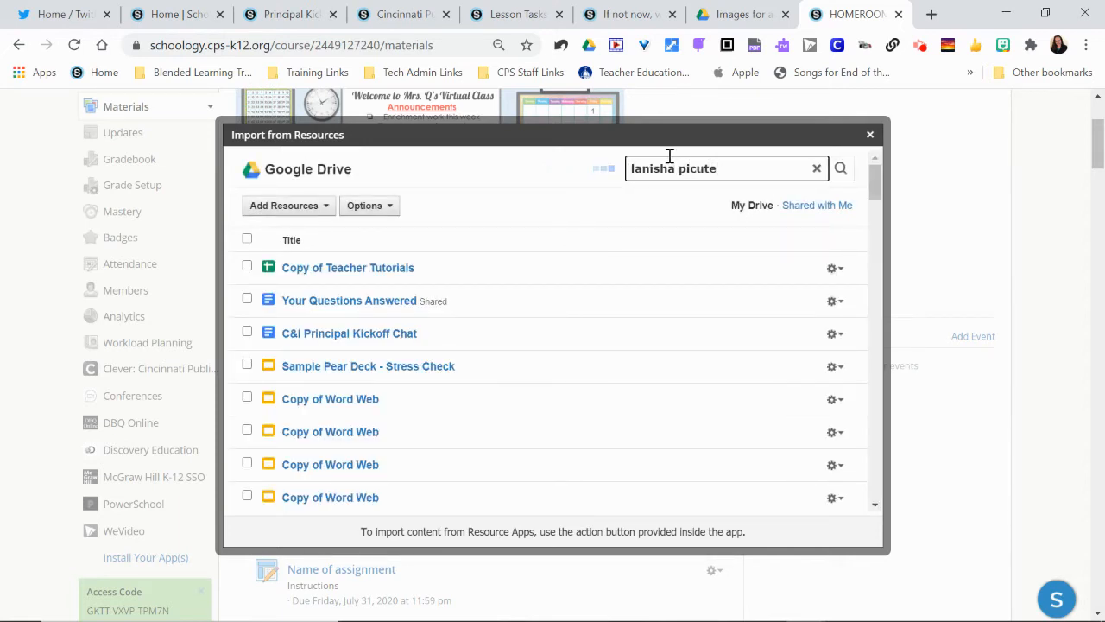
text(isha pictur)
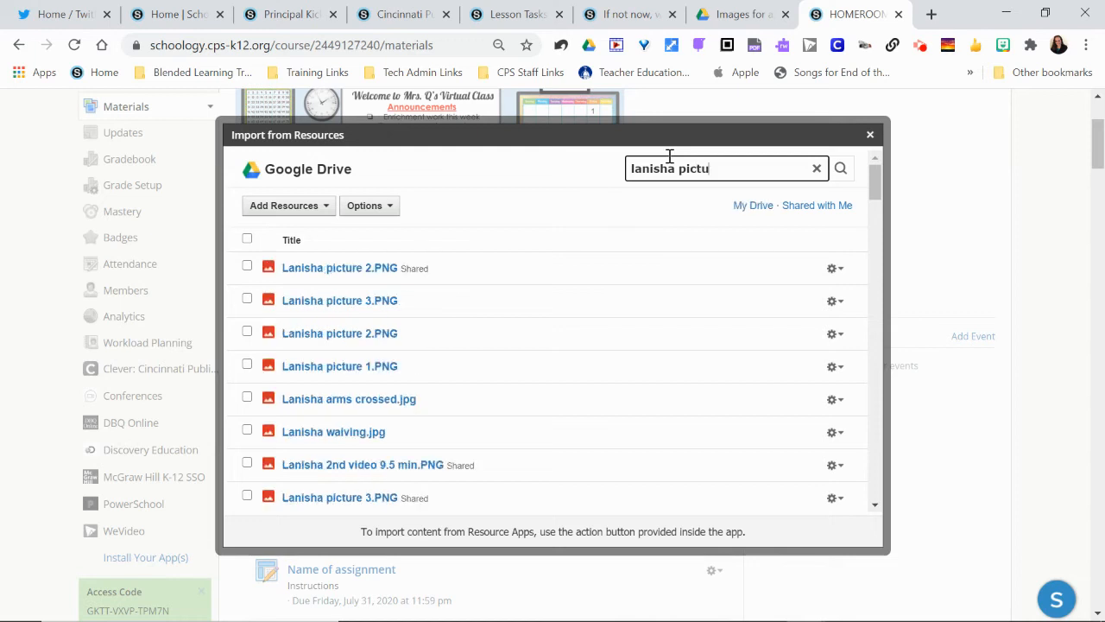
Import the unshared picture 3.PNG as an embed into the third table cell
click(246, 299)
click(285, 207)
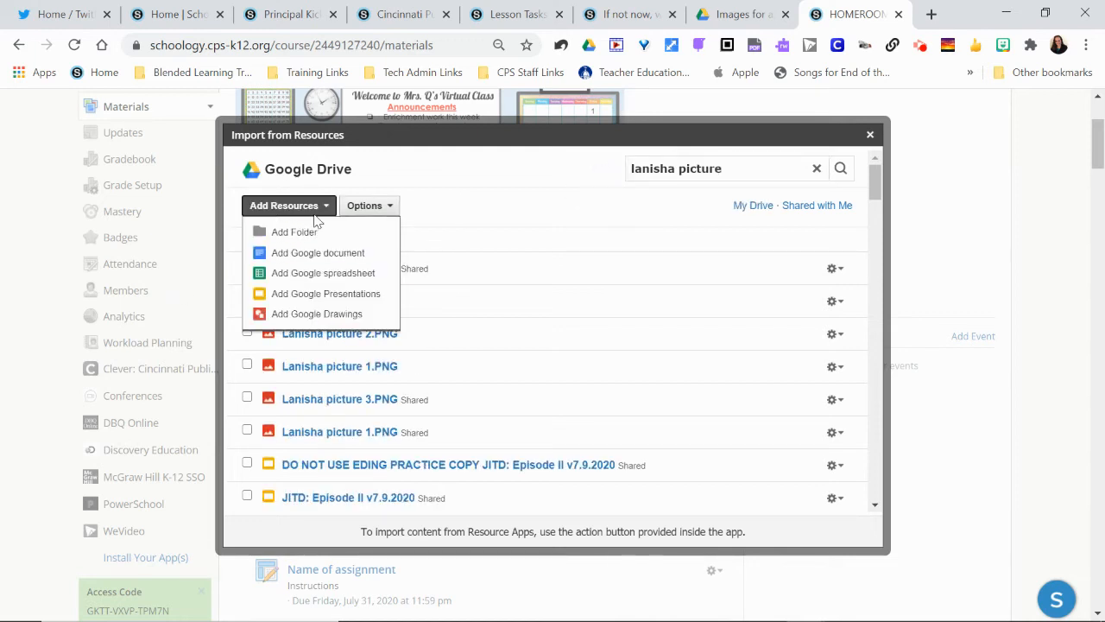
click(405, 170)
click(247, 300)
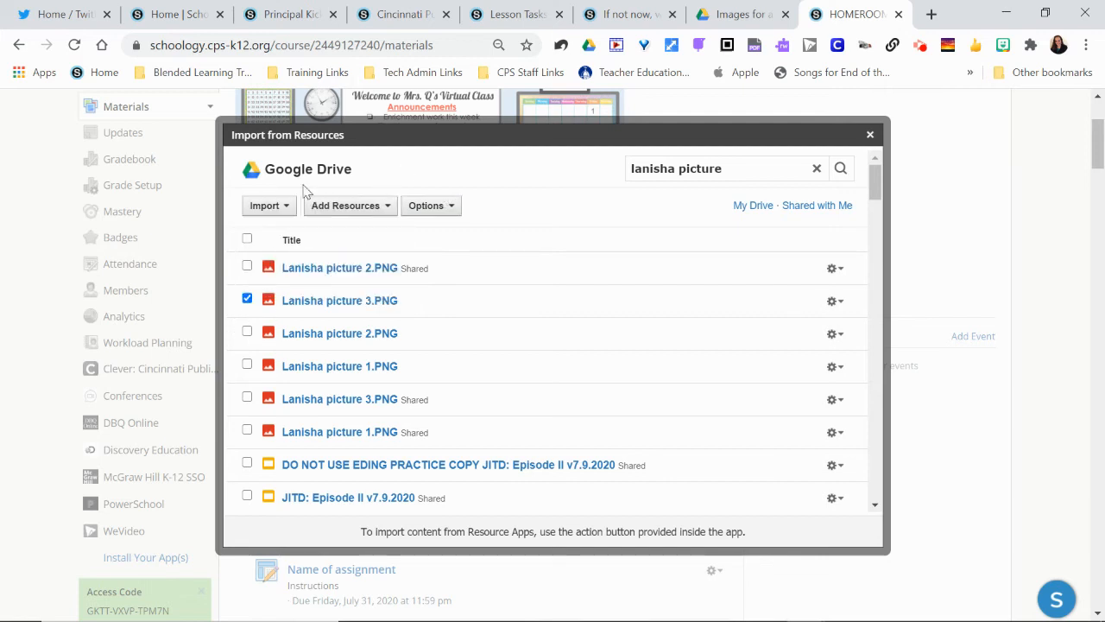
click(283, 207)
click(281, 270)
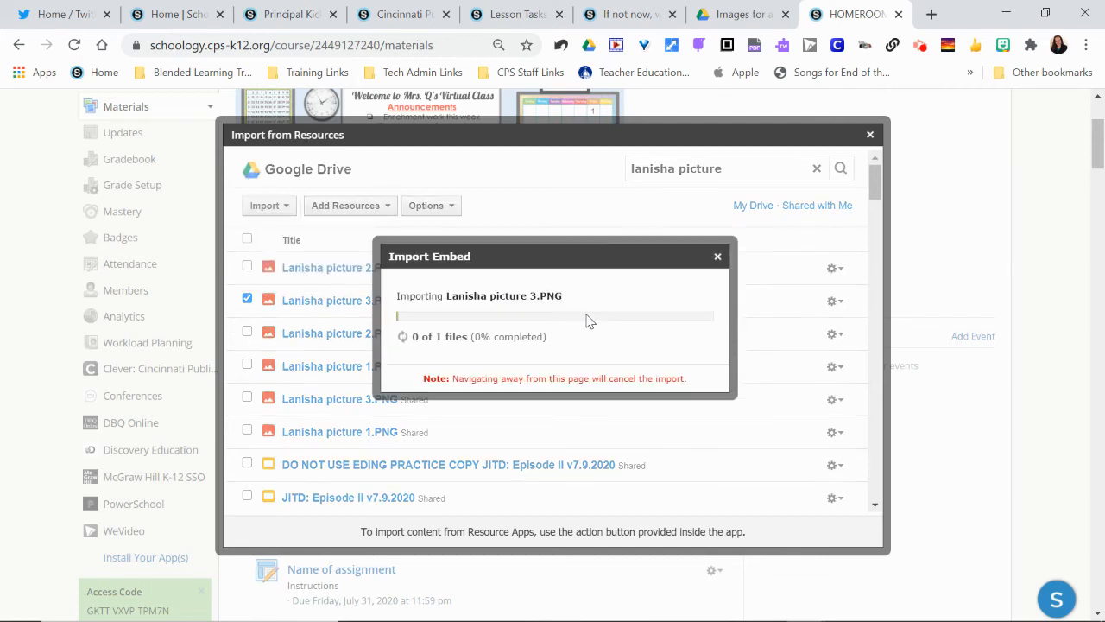
Remove the blank line above the third embedded picture and shrink the picture to roughly match the second one
click(773, 253)
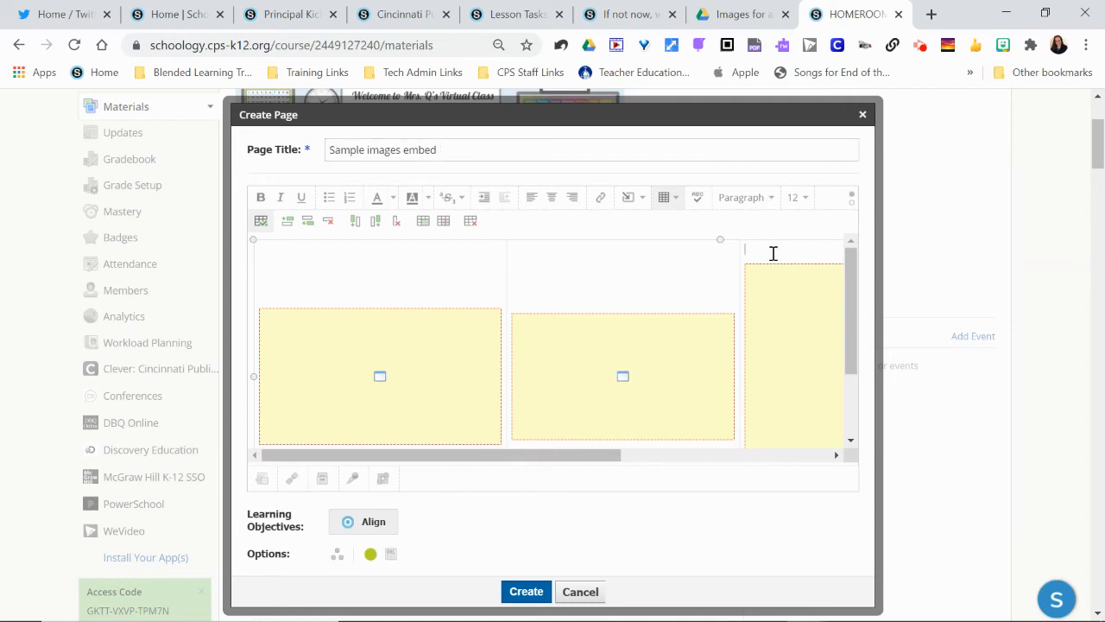
click(749, 256)
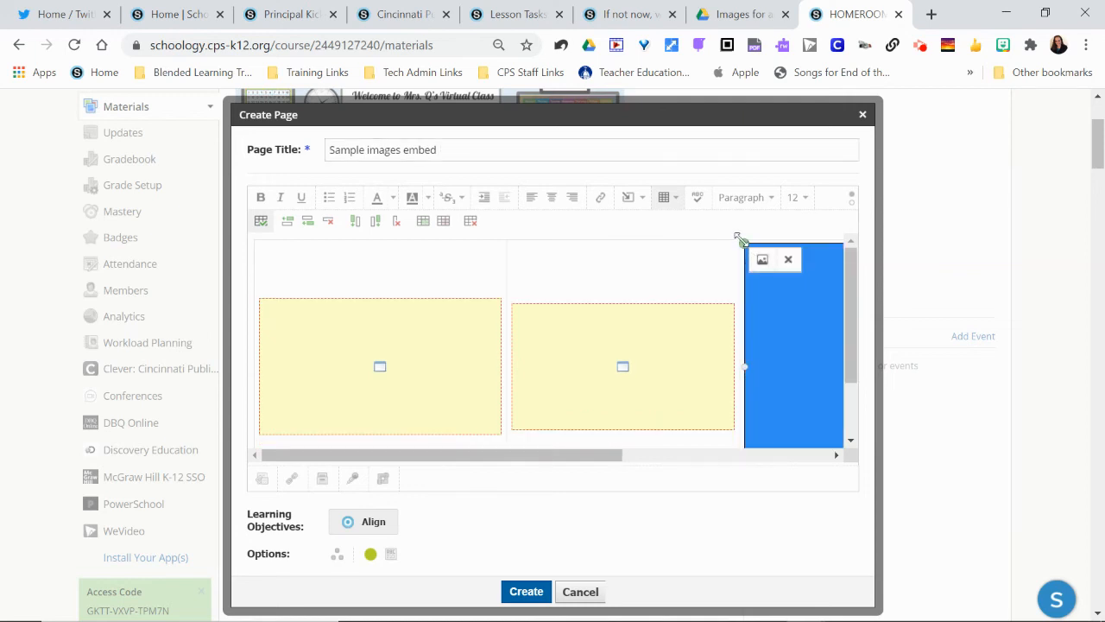
drag(739, 239, 745, 281)
drag(740, 239, 780, 291)
Shrink the first embedded picture to roughly match the second one, and slightly enlarge the third picture
click(460, 269)
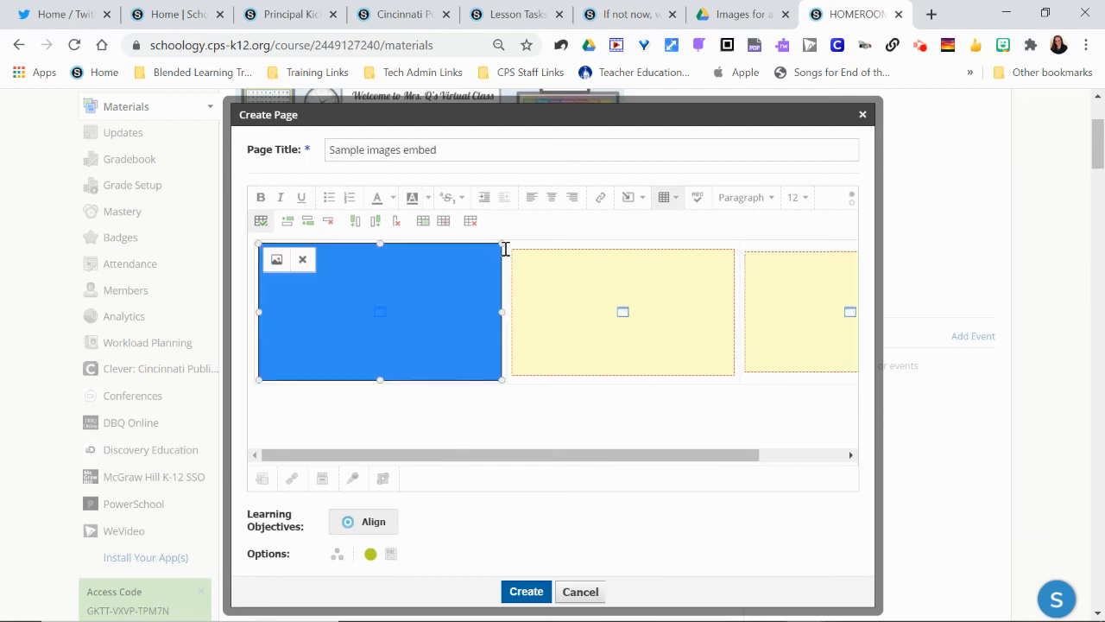
drag(505, 248, 476, 261)
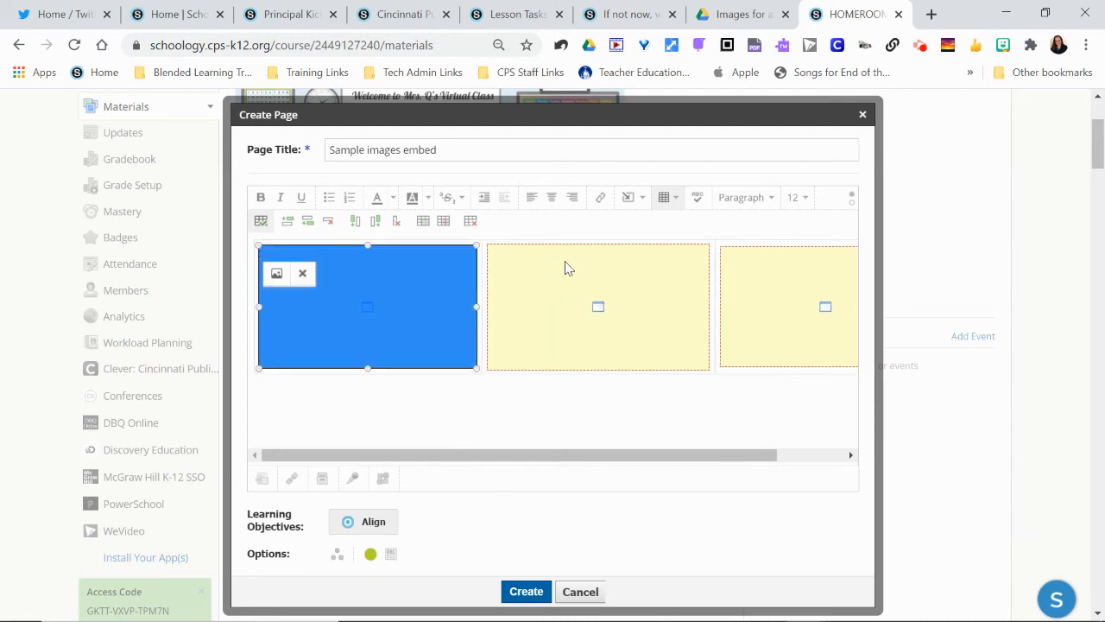
click(555, 418)
scroll(518, 397, up, 2)
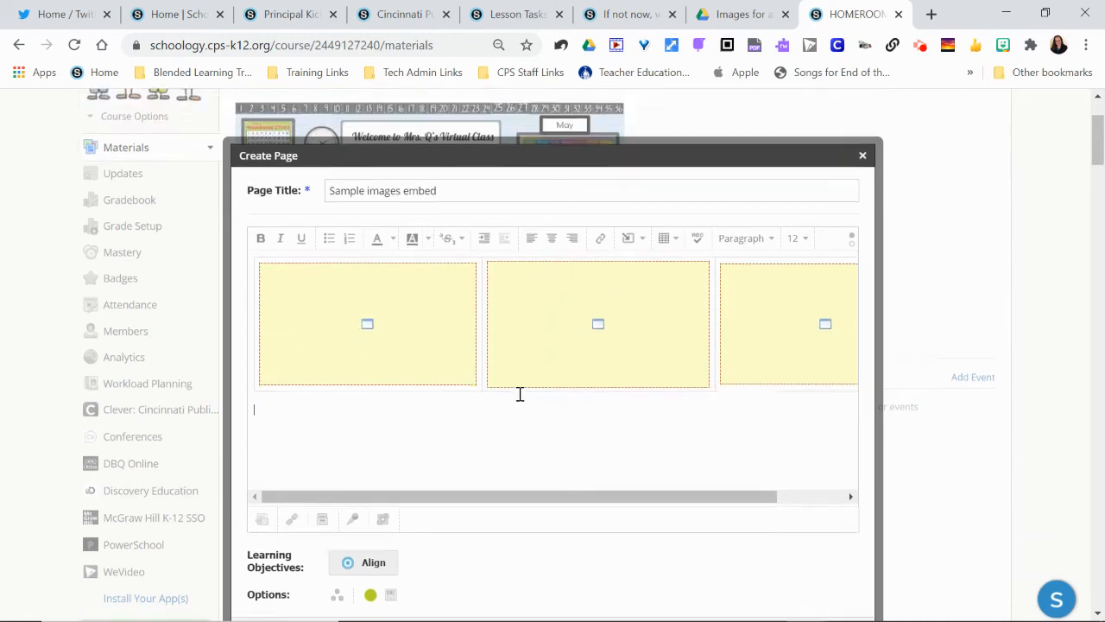
scroll(653, 446, down, 2)
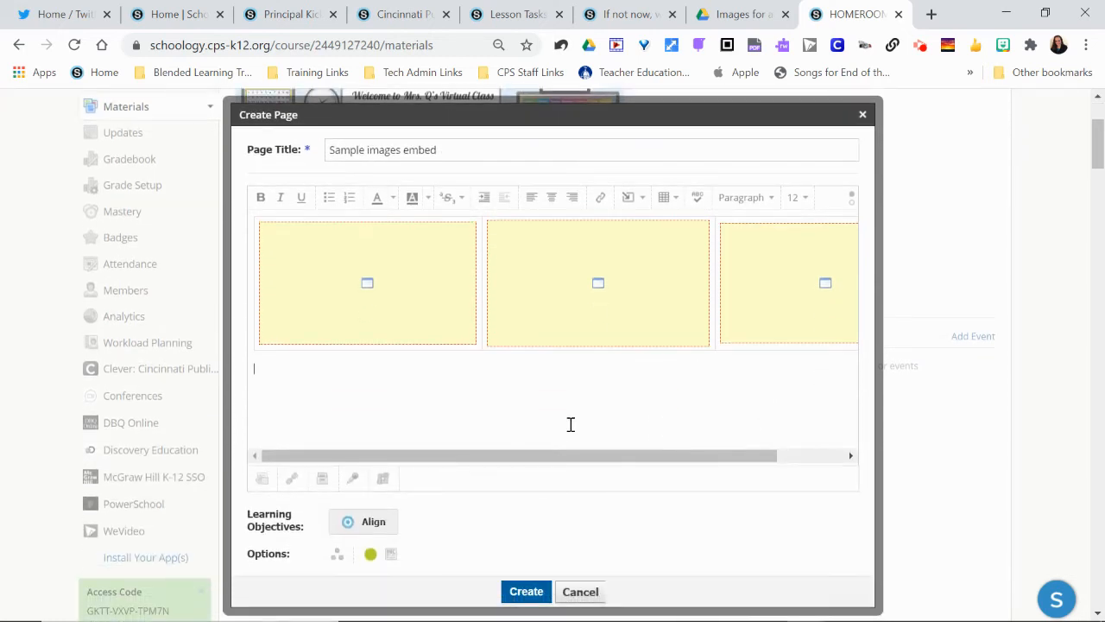
click(740, 320)
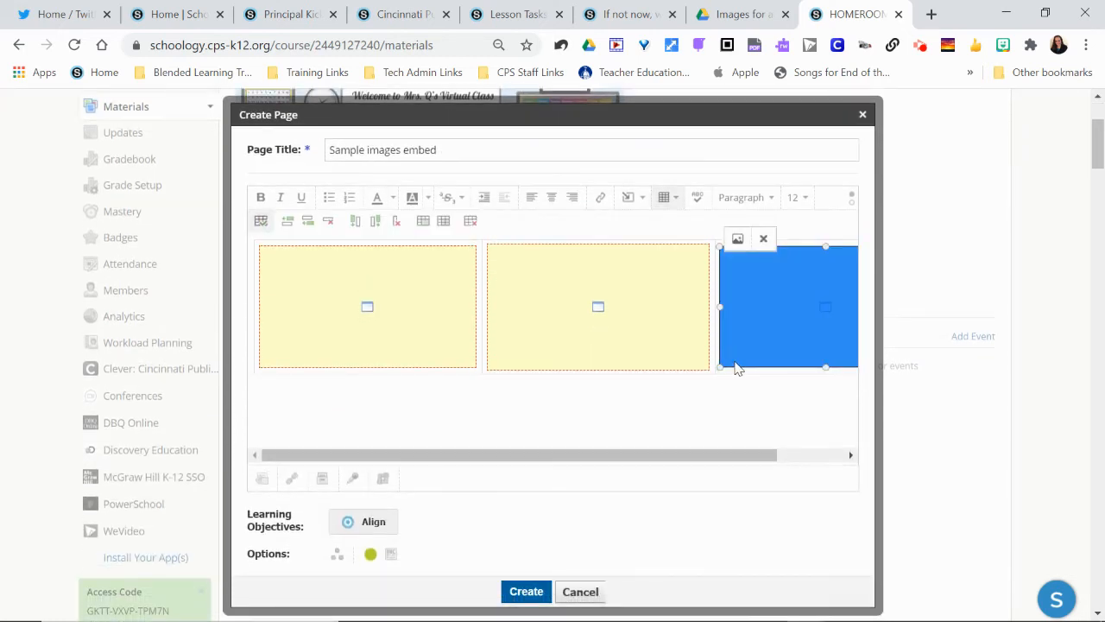
Examine the three side-by-side pictures and the layout of the "If not now, when... Task 1 Discussion Board" example
click(587, 14)
scroll(593, 356, down, 2)
scroll(449, 243, up, 2)
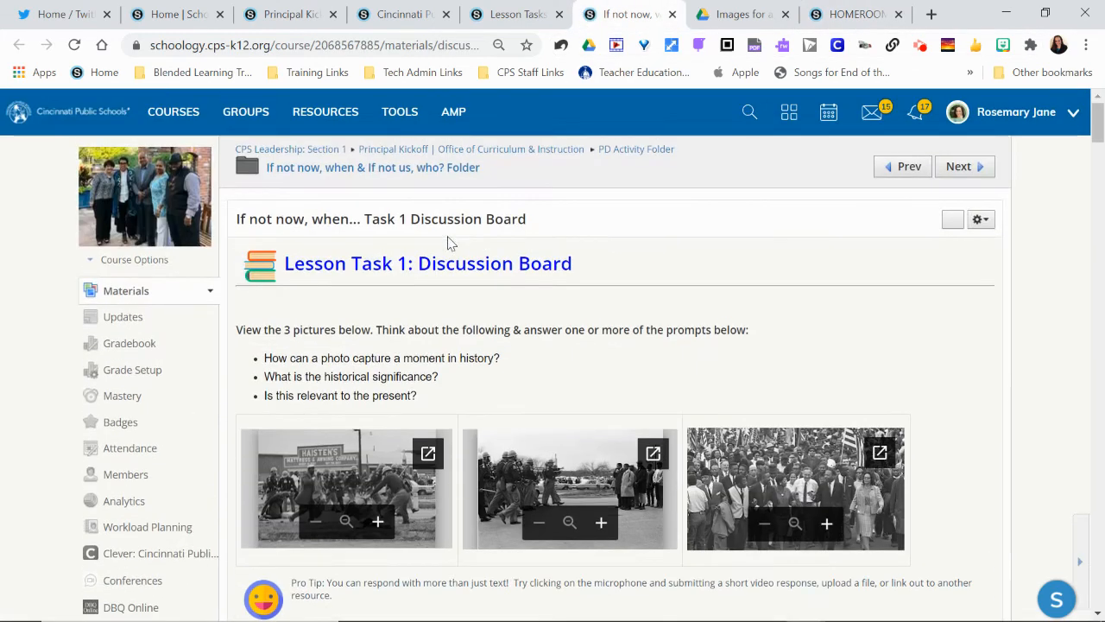
scroll(666, 337, down, 4)
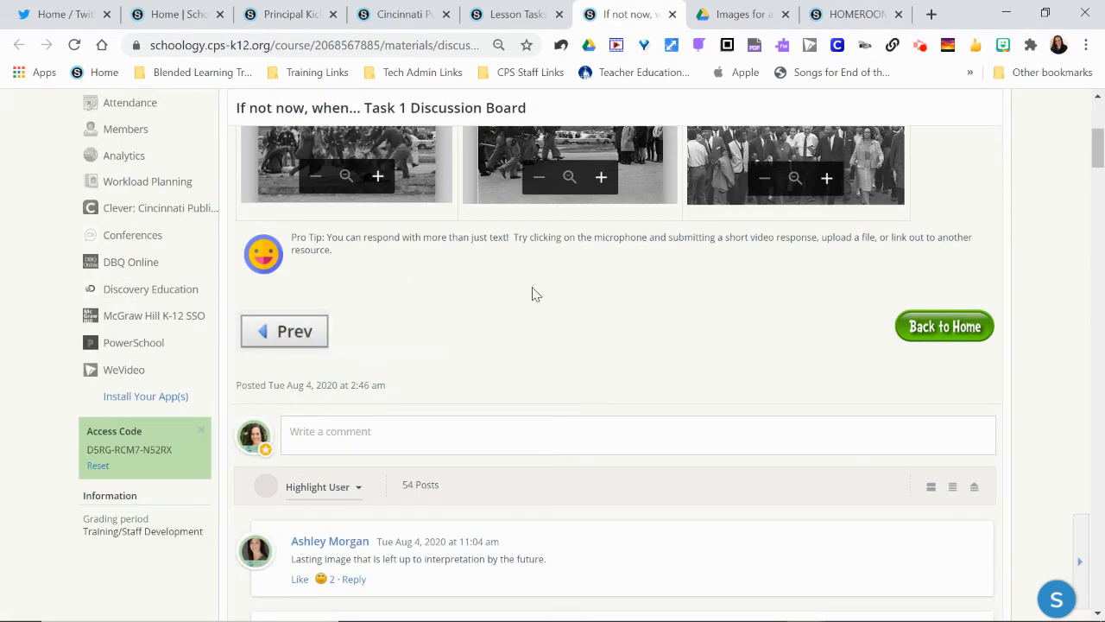
scroll(466, 328, down, 4)
scroll(513, 355, up, 7)
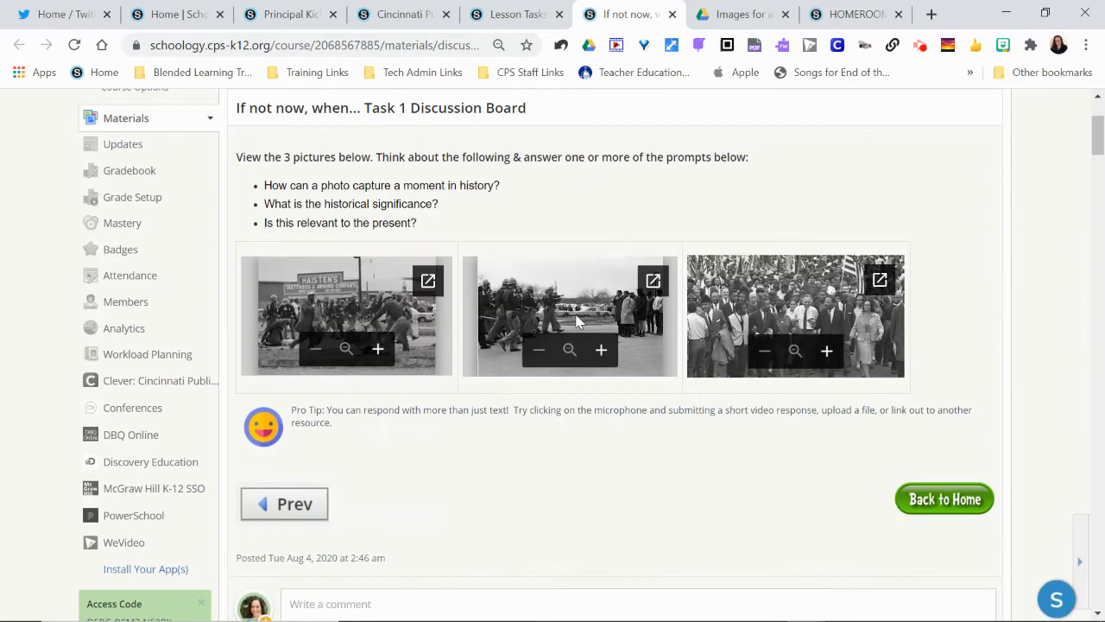
Return to the HOMEROOM course's page editor and create the Sample images embed page
click(841, 14)
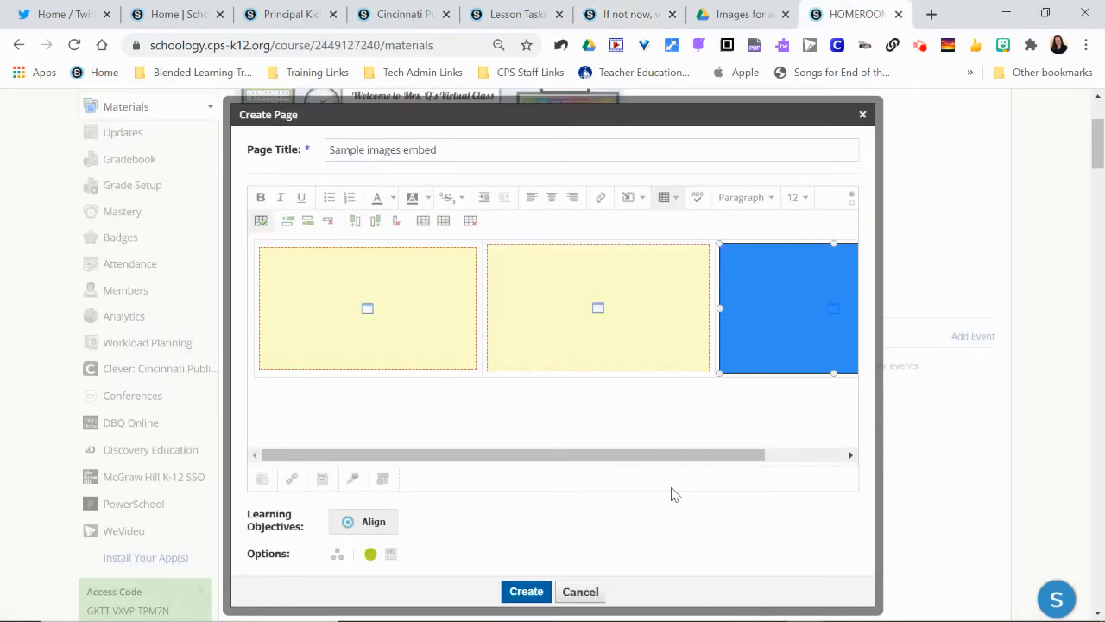
click(577, 592)
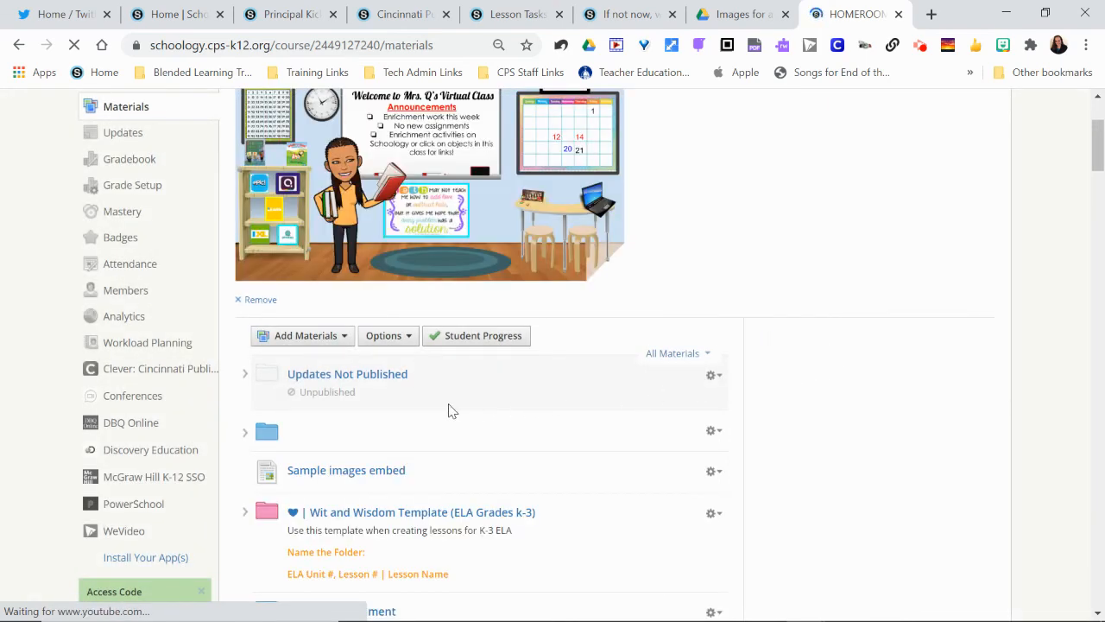
Edit the Sample images embed page so its content displays inline in the course materials, and save the changes
scroll(363, 402, down, 1)
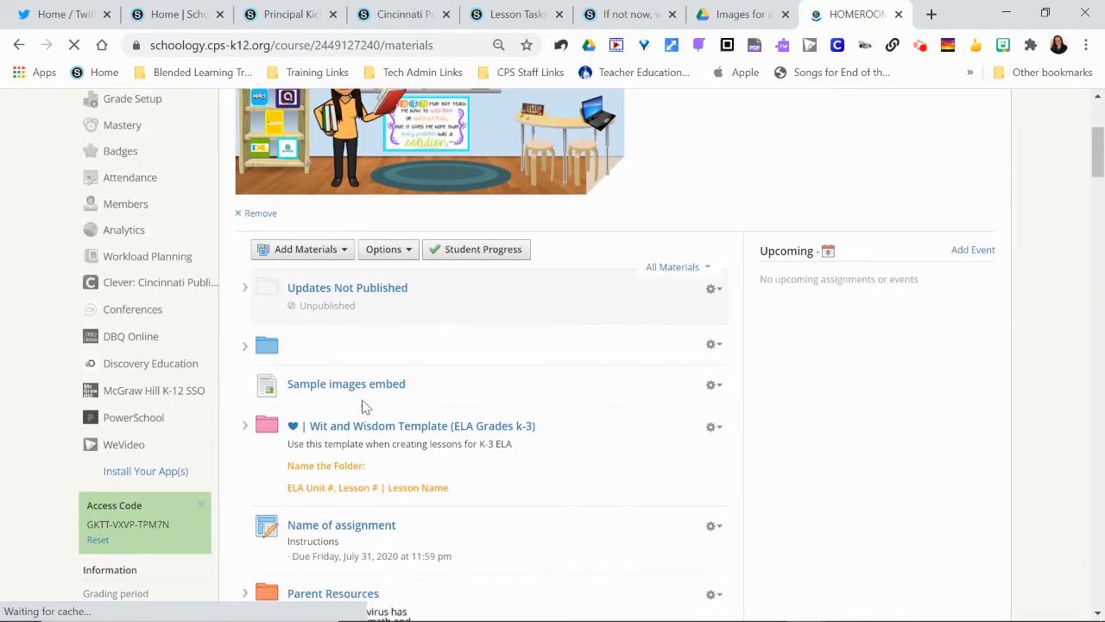
click(715, 388)
click(720, 395)
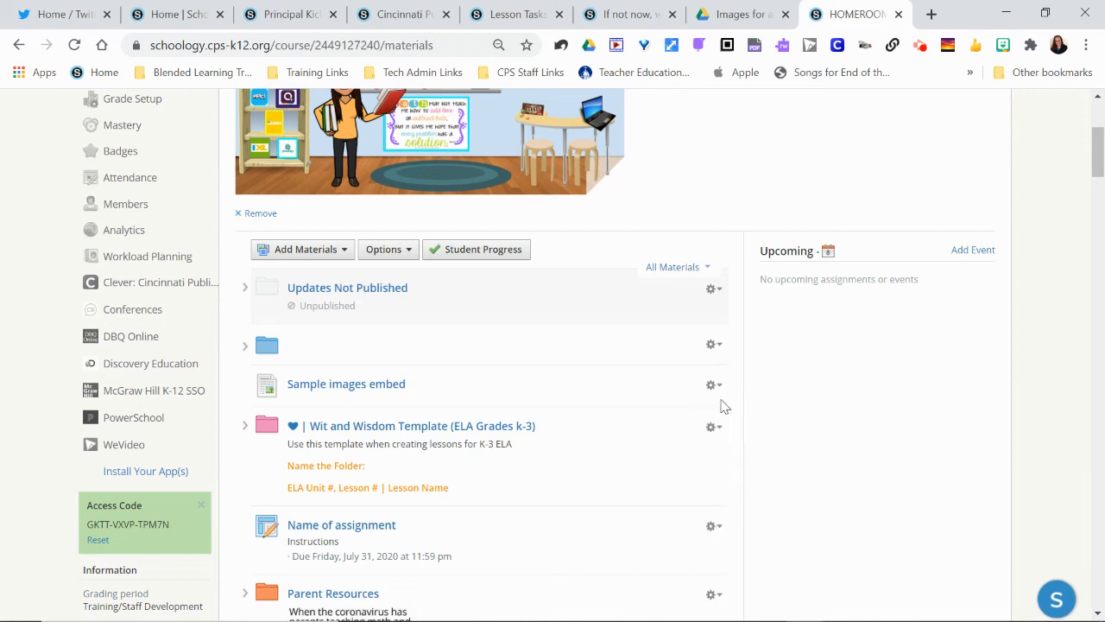
click(715, 386)
click(729, 410)
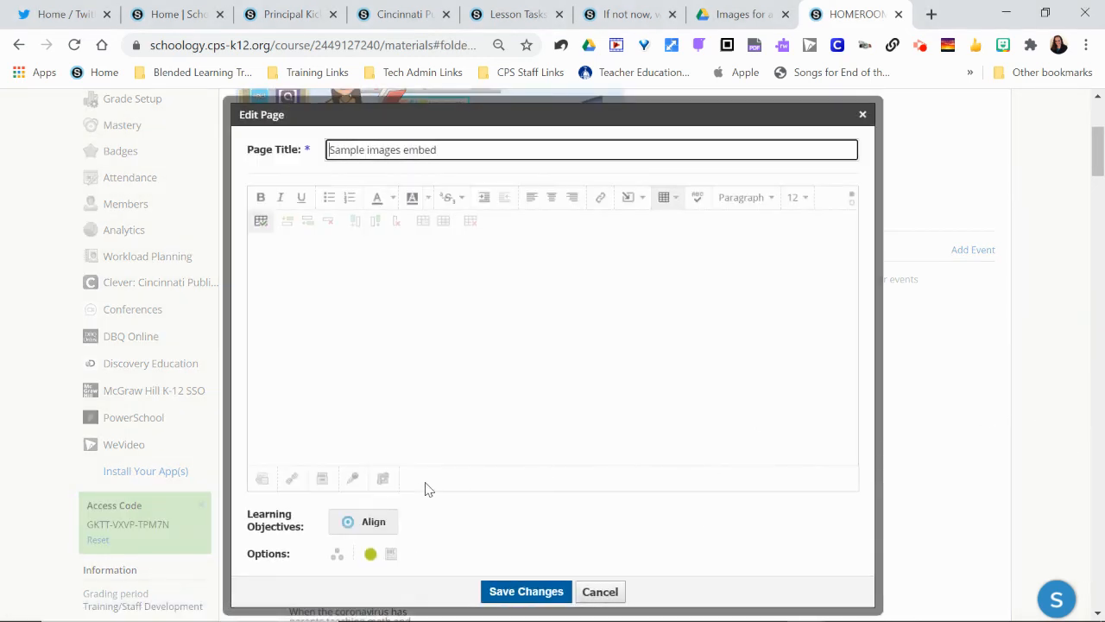
click(393, 560)
click(530, 594)
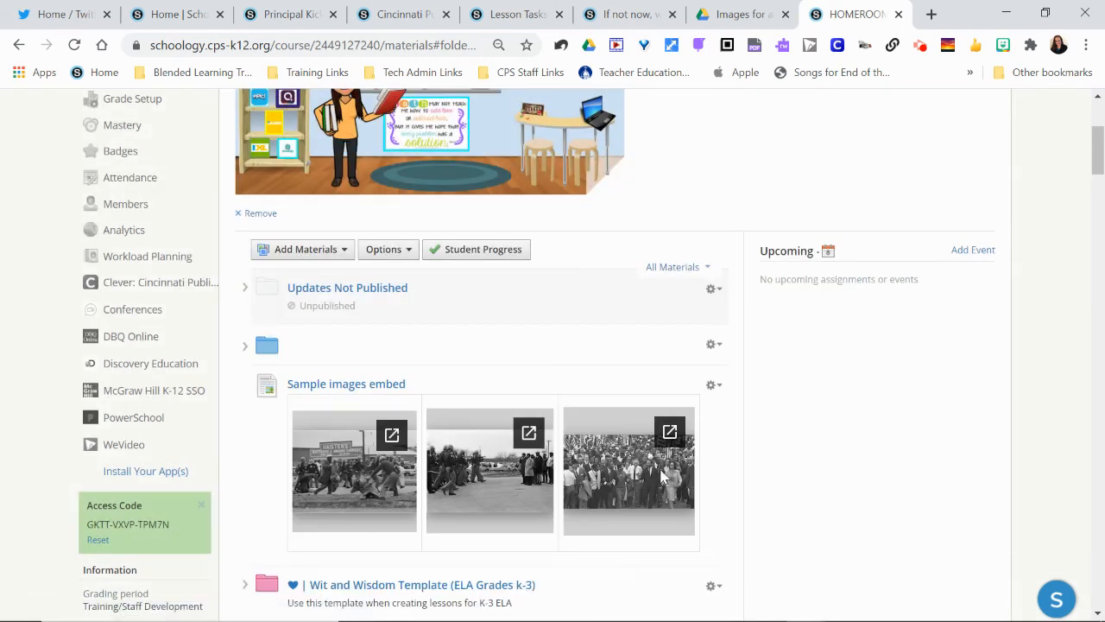
Open the Sample images embed page, zoom in on the third picture and pan around inside it
click(325, 386)
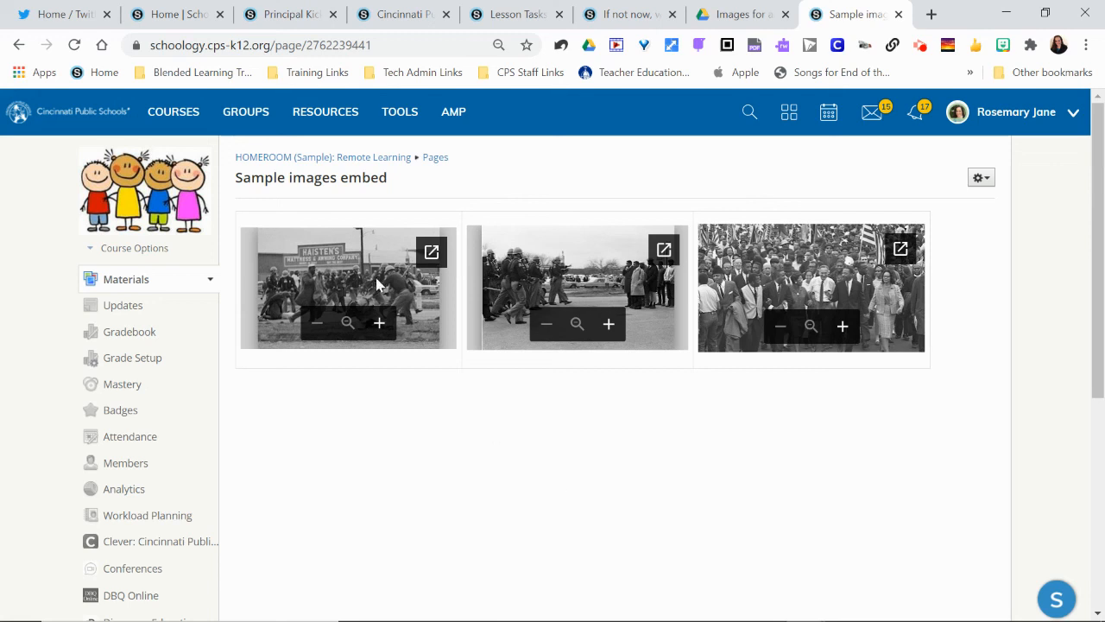
click(844, 324)
click(845, 326)
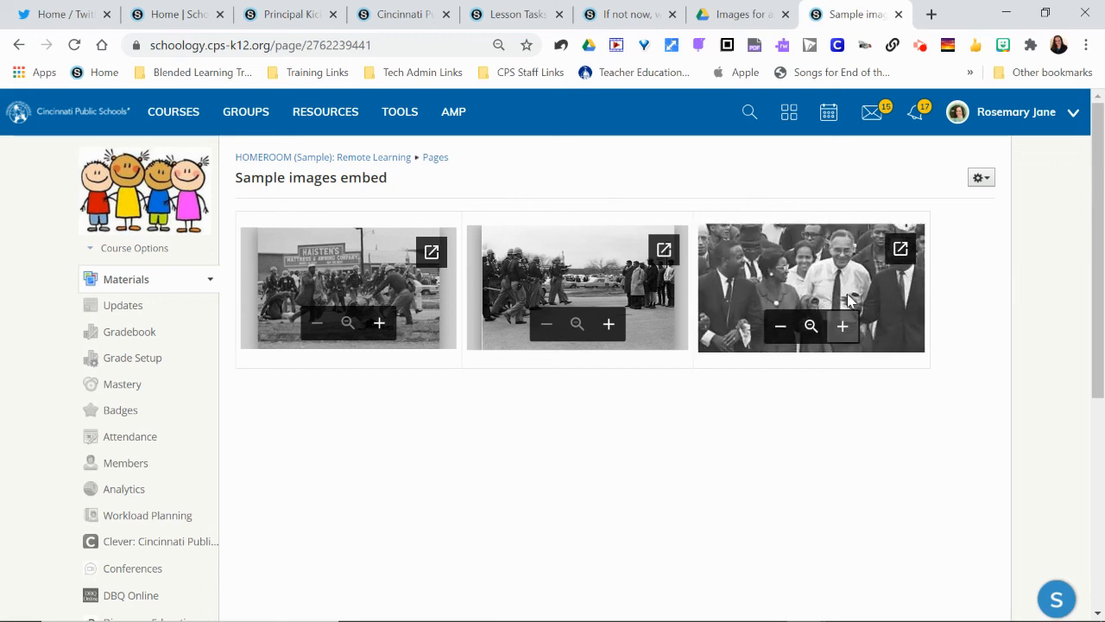
drag(757, 290, 740, 208)
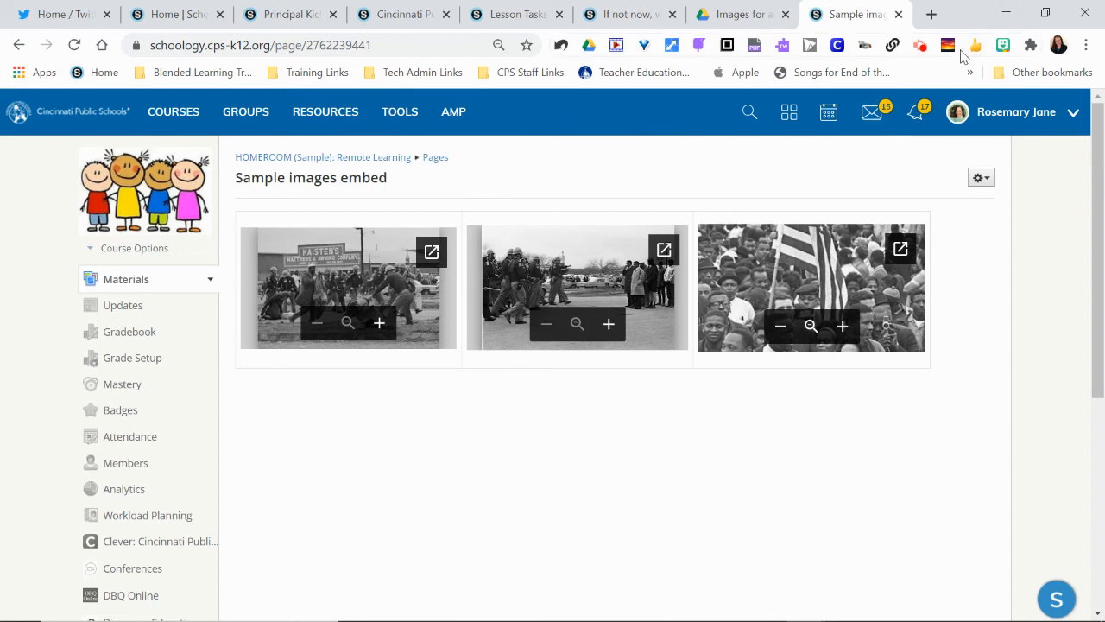
click(921, 48)
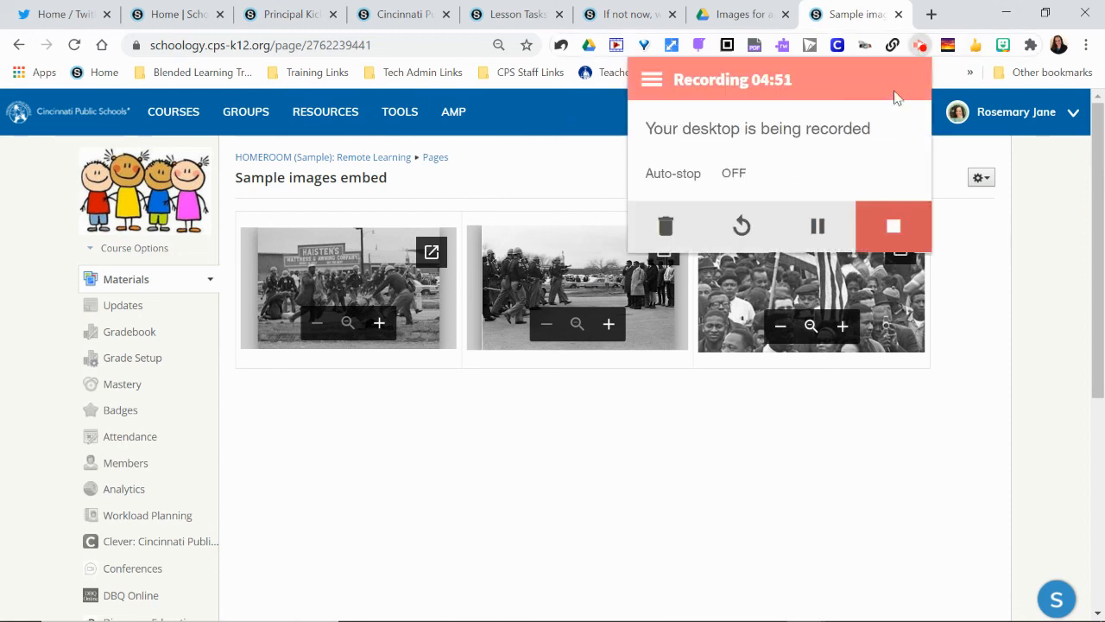